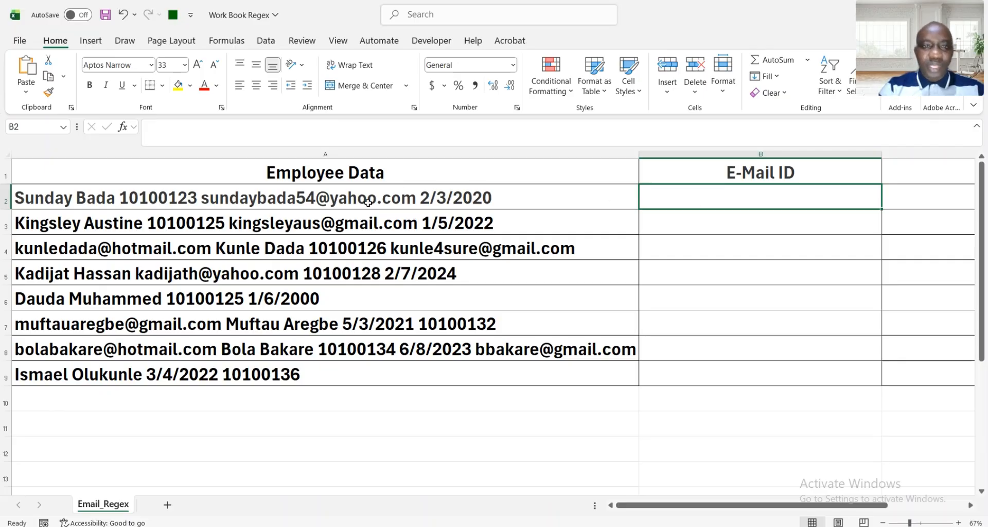
Copy only the e-mail address from the employee data in A2 into B2, and clear B2 again.
{"action": "left_click", "coordinate": [342, 198]}
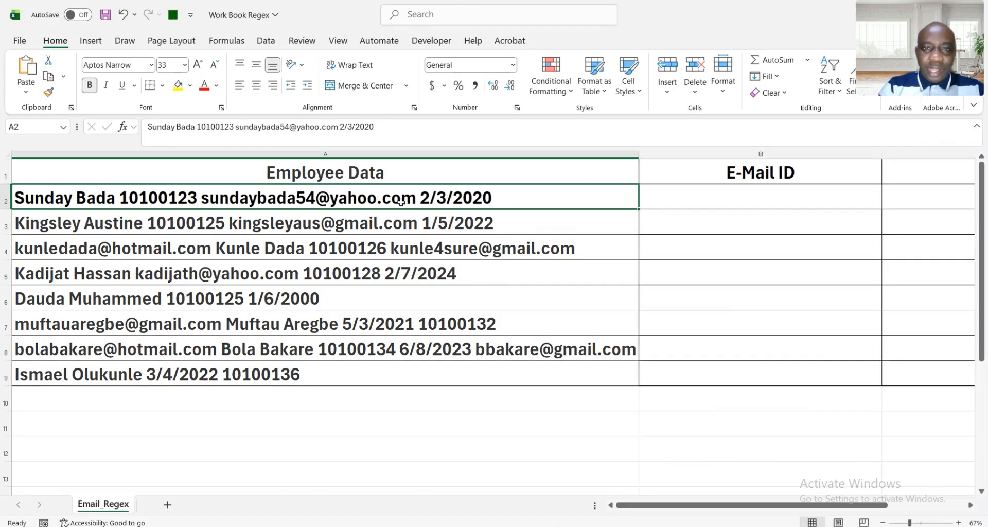
{"action": "double_click", "coordinate": [416, 199]}
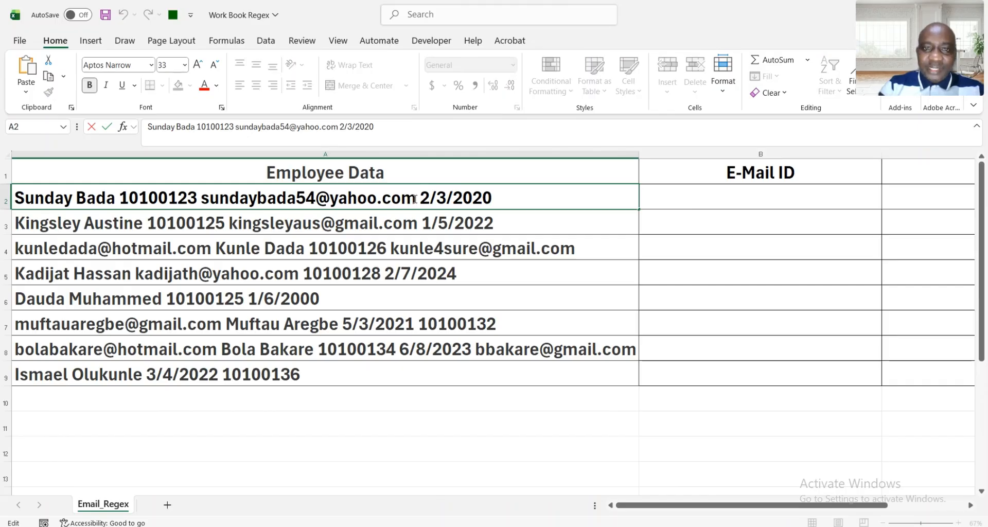
{"action": "key", "text": "shift+Left"}
{"action": "key", "text": "shift+Left"}
{"action": "key", "text": "shift+Left"}
{"action": "key", "text": "shift+Left"}
{"action": "key", "text": "shift+Left"}
{"action": "key", "text": "shift+Left"}
{"action": "key", "text": "shift+Left"}
{"action": "key", "text": "shift+Left"}
{"action": "key", "text": "shift+Left"}
{"action": "key", "text": "shift+Left"}
{"action": "key", "text": "shift+Left"}
{"action": "key", "text": "shift+Left"}
{"action": "key", "text": "shift+Left"}
{"action": "key", "text": "shift+Left"}
{"action": "key", "text": "shift+Left"}
{"action": "key", "text": "shift+Left"}
{"action": "key", "text": "shift+Left"}
{"action": "key", "text": "shift+Left"}
{"action": "key", "text": "shift+Left"}
{"action": "key", "text": "shift+Left"}
{"action": "key", "text": "shift+Left"}
{"action": "key", "text": "shift+Left"}
{"action": "key", "text": "shift+Left"}
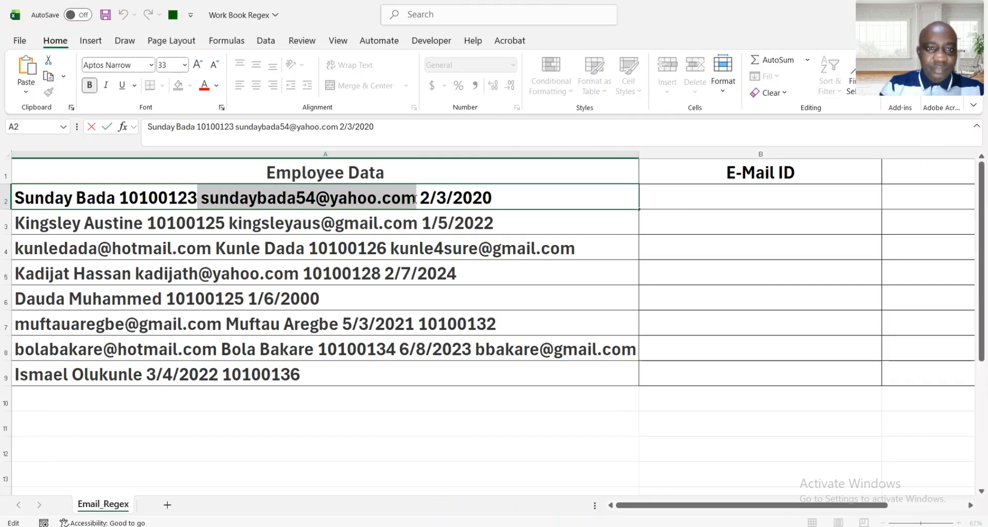
{"action": "key", "text": "shift+Right"}
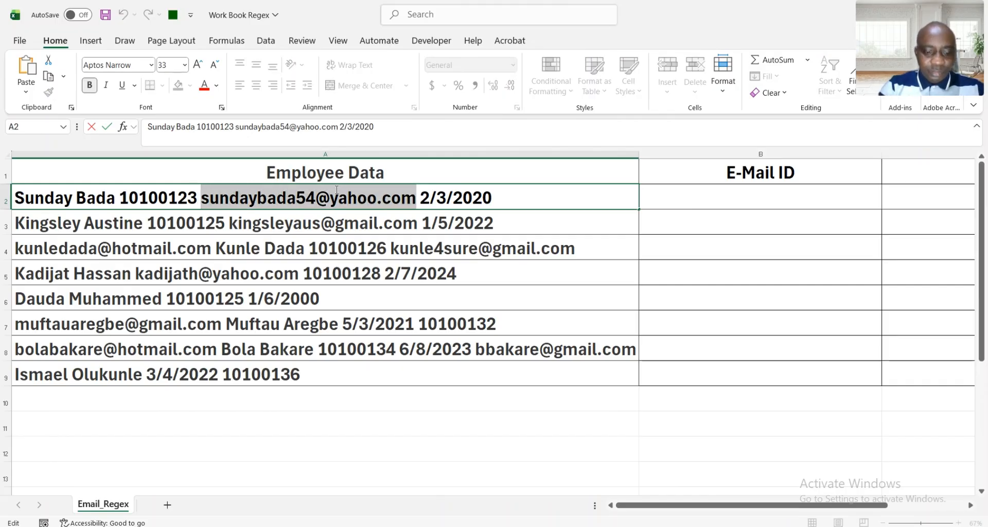
{"action": "key", "text": "ctrl+c"}
{"action": "left_click", "coordinate": [763, 203]}
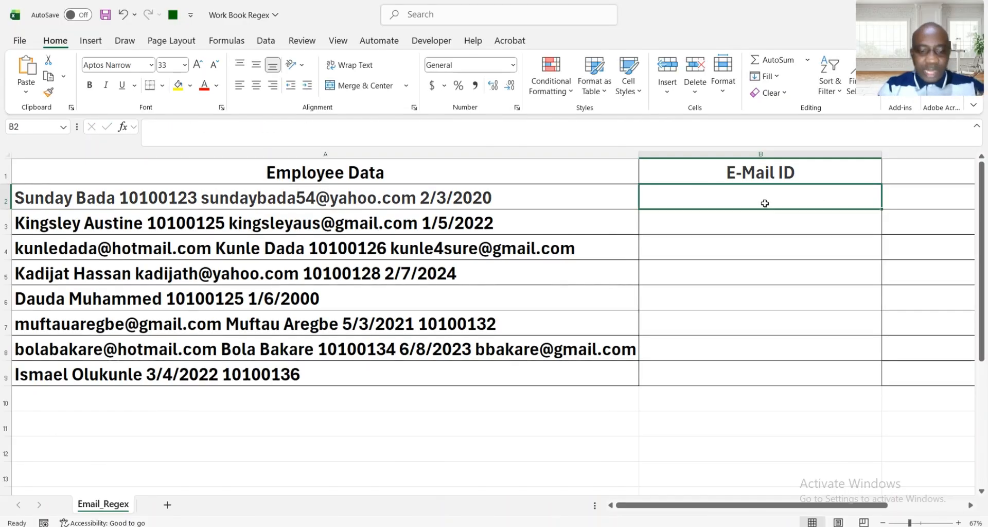
{"action": "key", "text": "ctrl+v"}
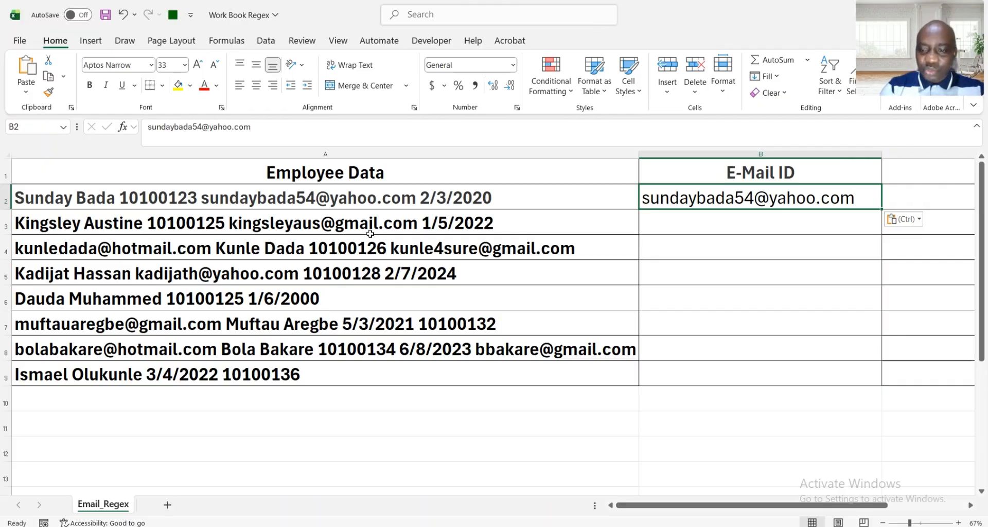
{"action": "key", "text": "Delete"}
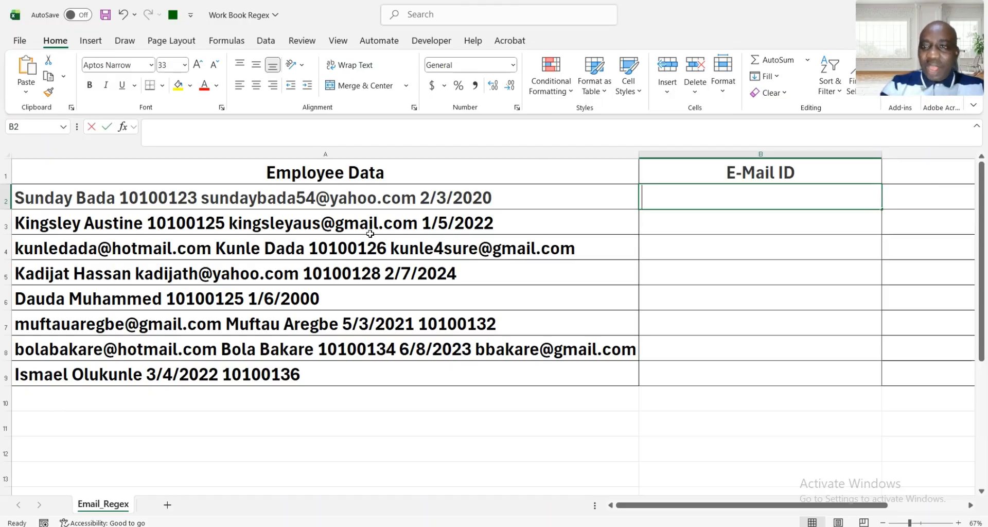
Start a REGEXEXTRACT formula in B2 with A2 as the text argument, ready for the pattern argument.
{"action": "type", "text": "="}
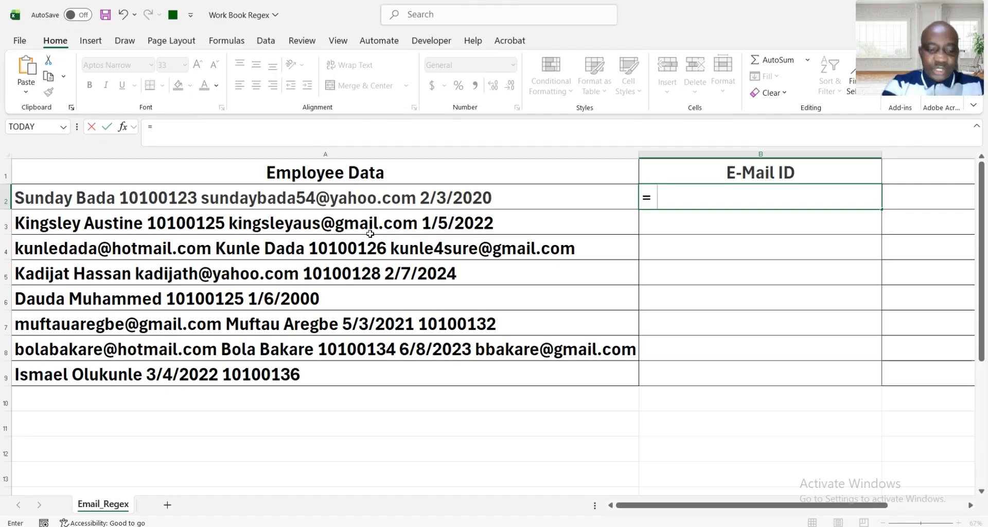
{"action": "type", "text": "regexe"}
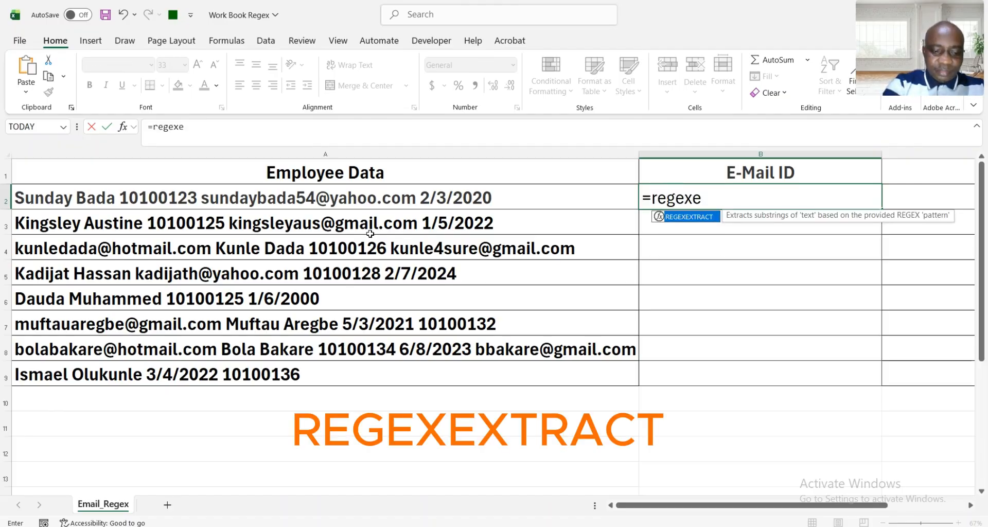
{"action": "type", "text": "xtract"}
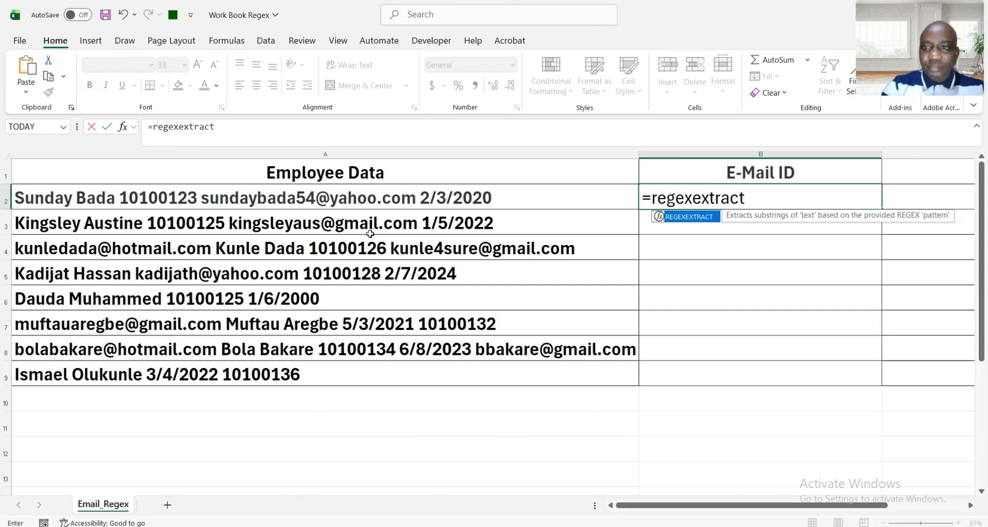
{"action": "key", "text": "Tab"}
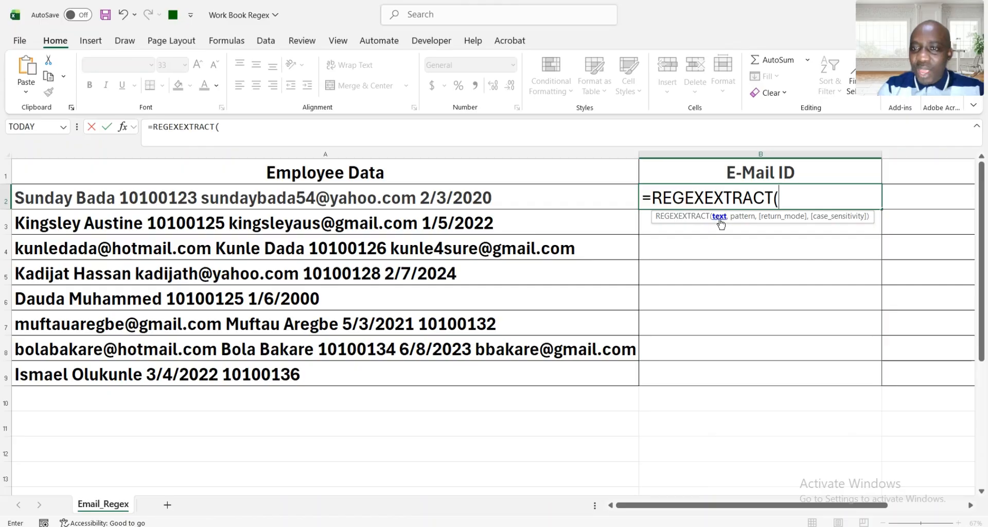
{"action": "left_click", "coordinate": [362, 199]}
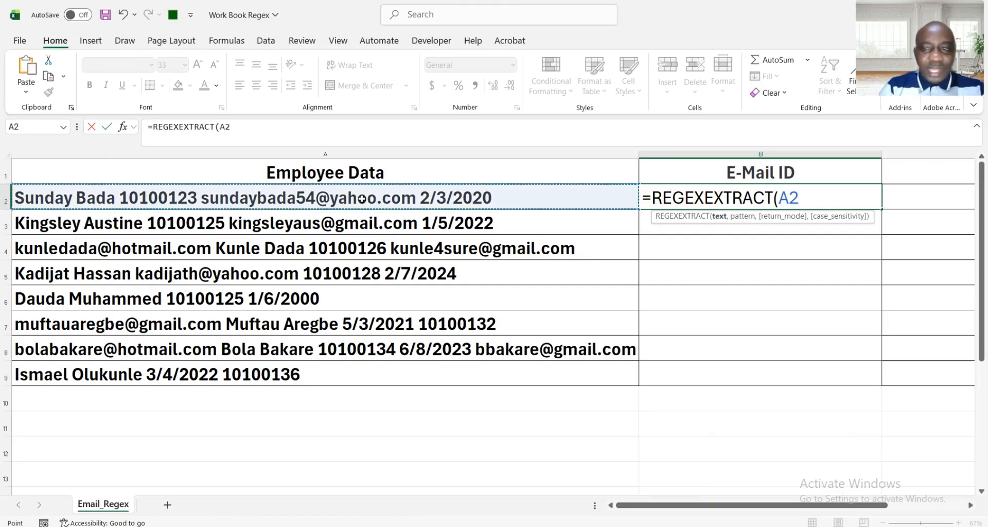
{"action": "type", "text": ","}
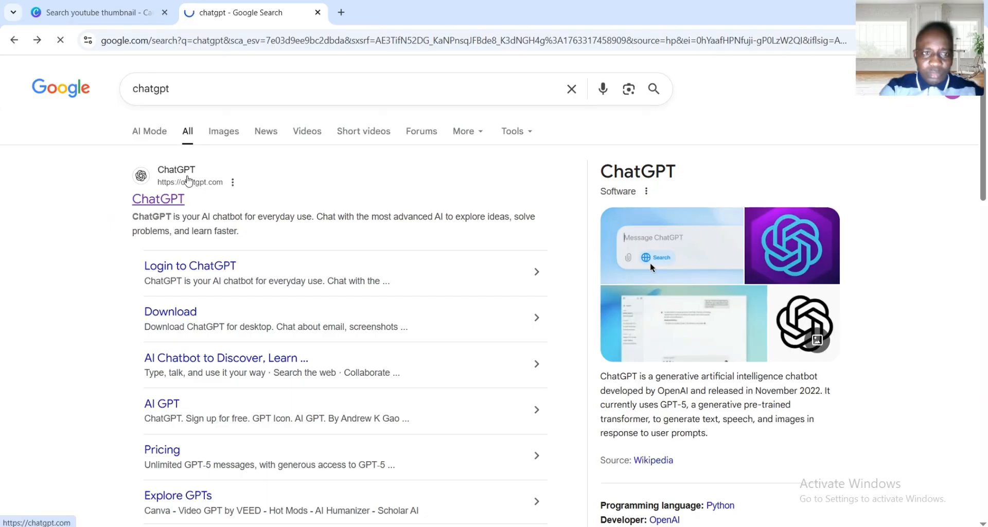
Open ChatGPT from the Google results and submit the prompt "Generate a pattern to extract multiple emails from a text with regexextract".
{"action": "left_click", "coordinate": [189, 181]}
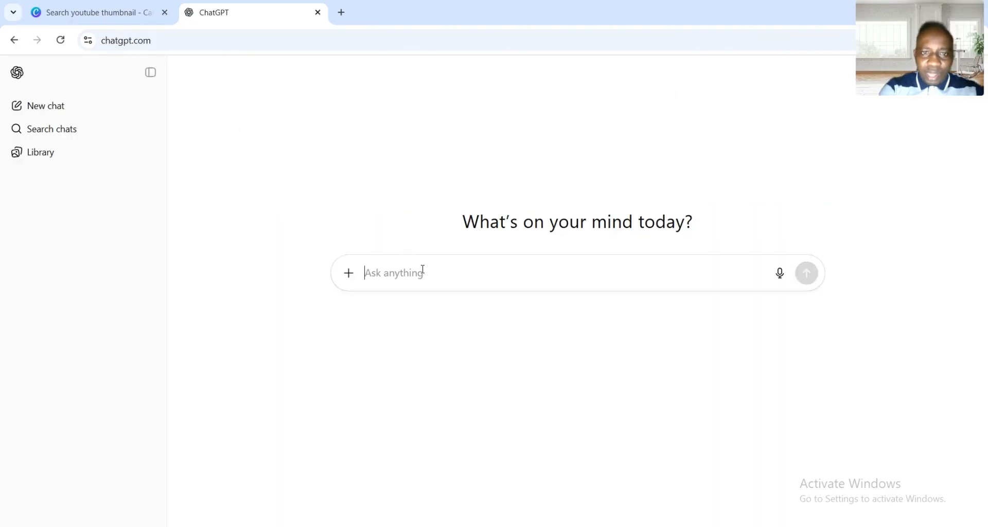
{"action": "scroll", "coordinate": [423, 270], "scroll_direction": "up", "scroll_amount": 5}
{"action": "scroll", "coordinate": [422, 269], "scroll_direction": "right", "scroll_amount": 3}
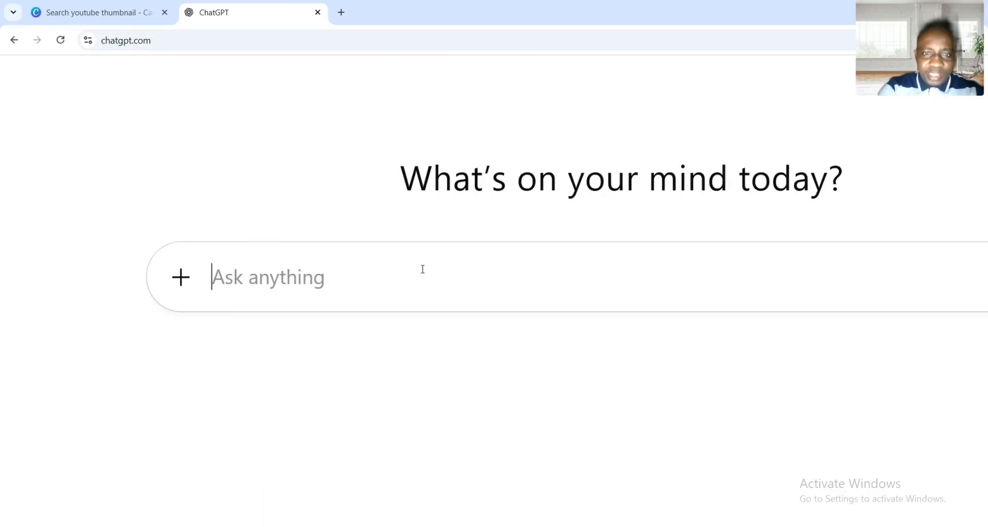
{"action": "type", "text": "Gene"}
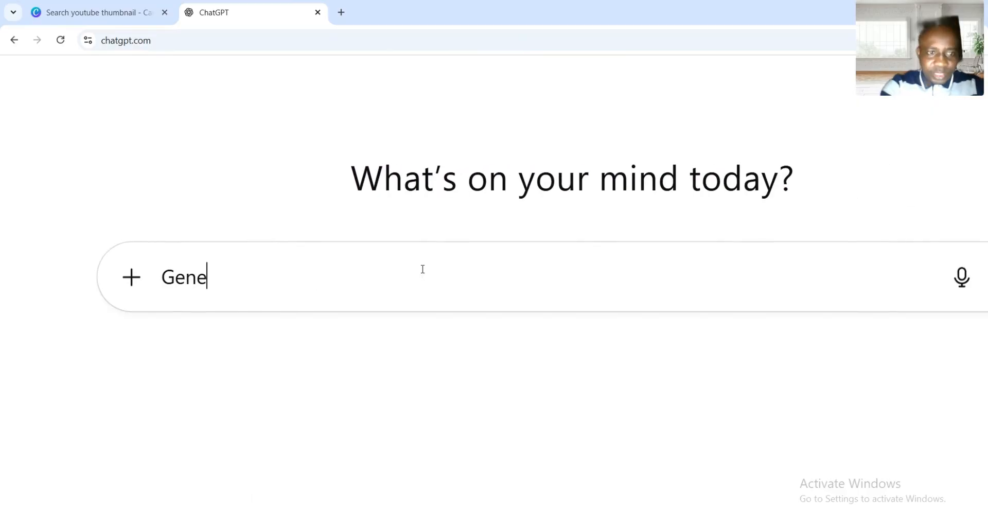
{"action": "type", "text": "rate a "}
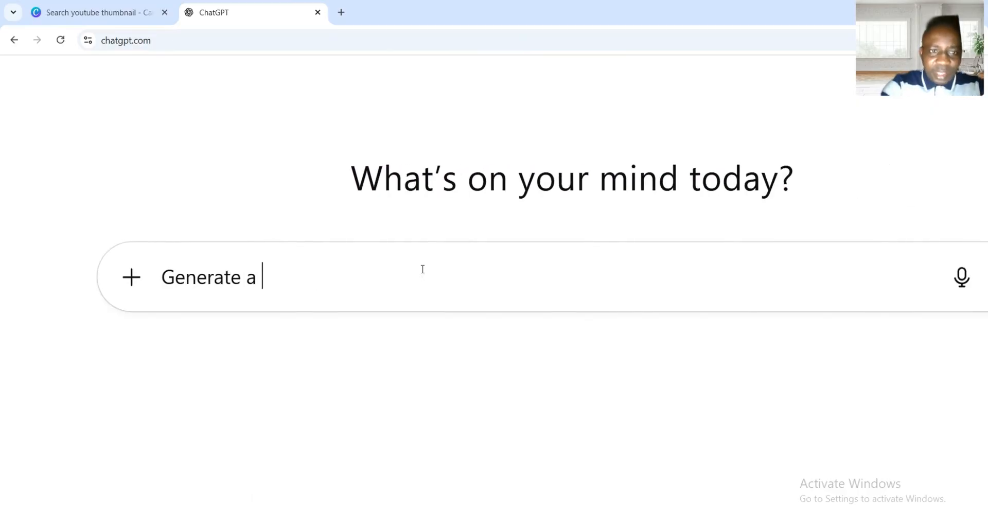
{"action": "type", "text": "pattern "}
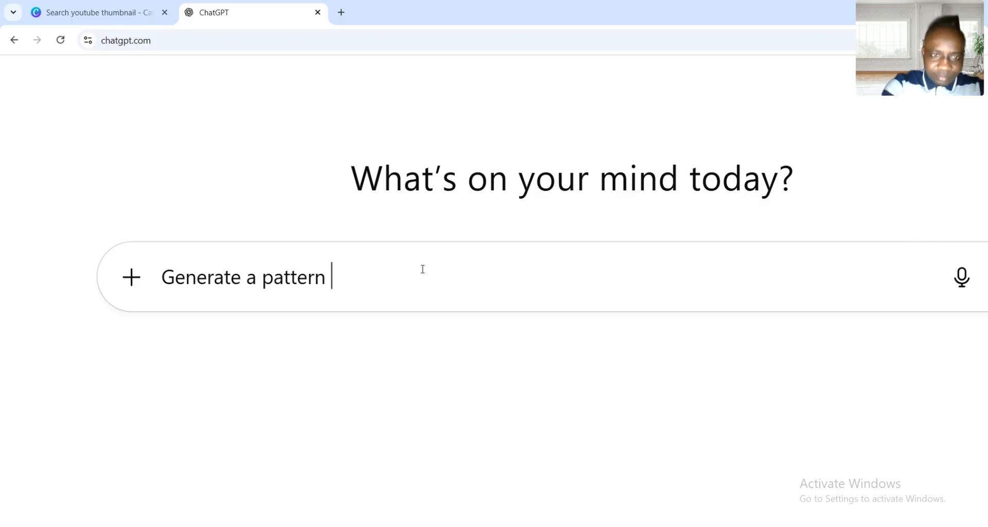
{"action": "type", "text": "to ex"}
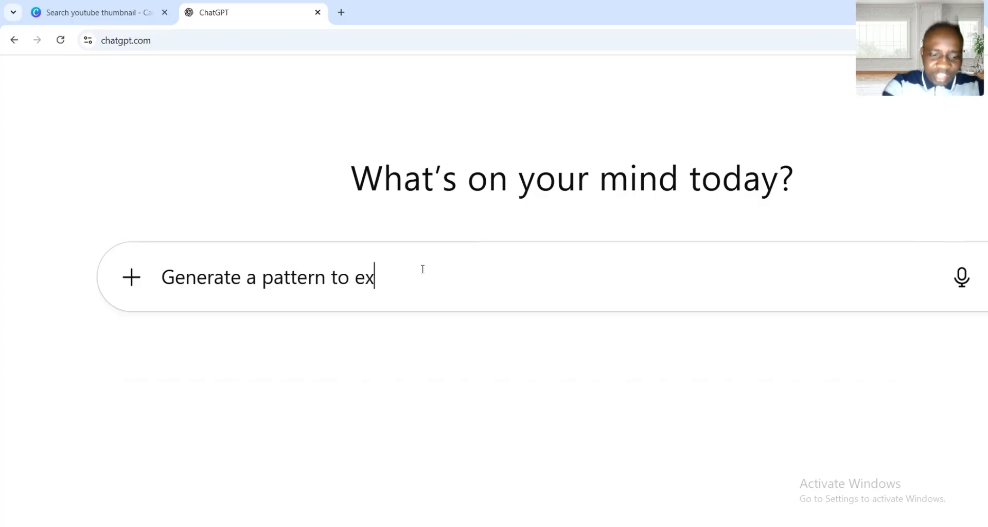
{"action": "type", "text": "tract m"}
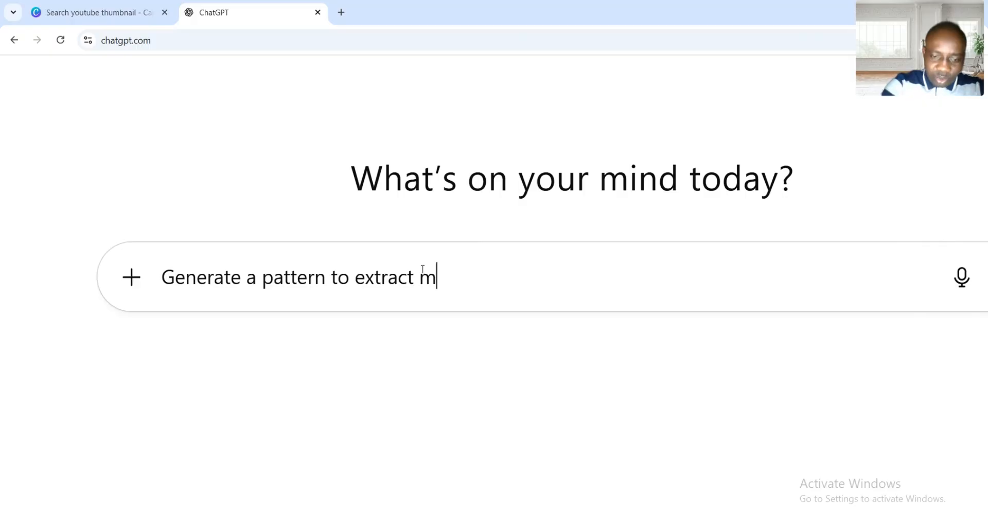
{"action": "type", "text": "ultiple "}
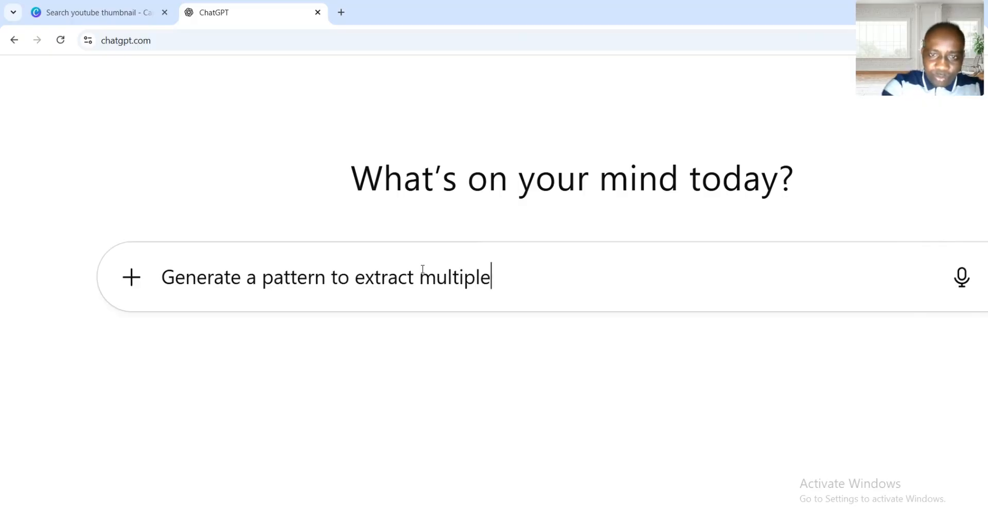
{"action": "type", "text": "emails"}
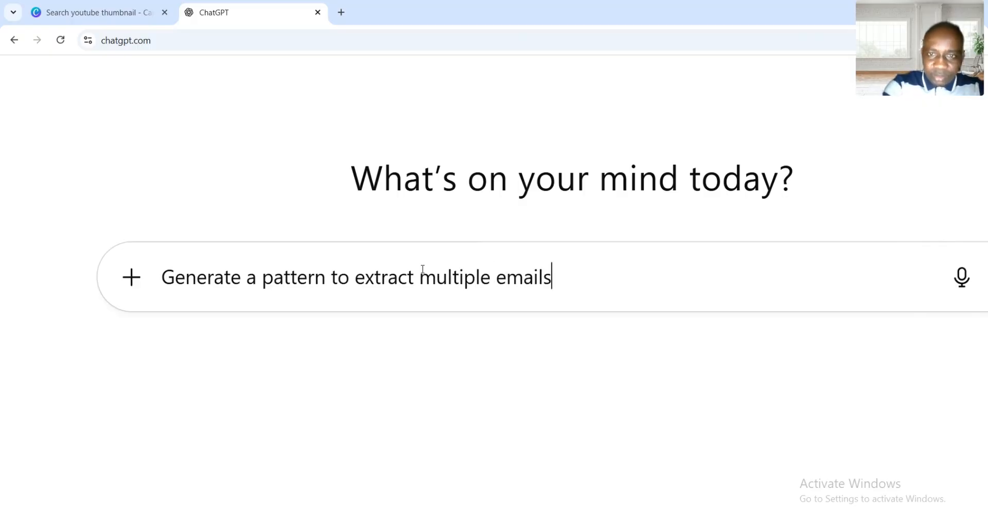
{"action": "scroll", "coordinate": [423, 269], "scroll_direction": "up", "scroll_amount": 3}
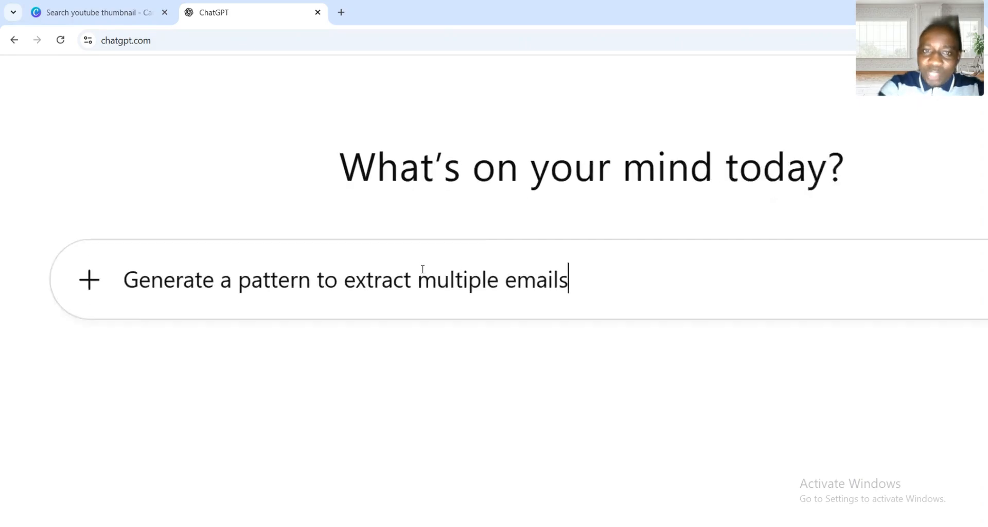
{"action": "type", "text": "from a "}
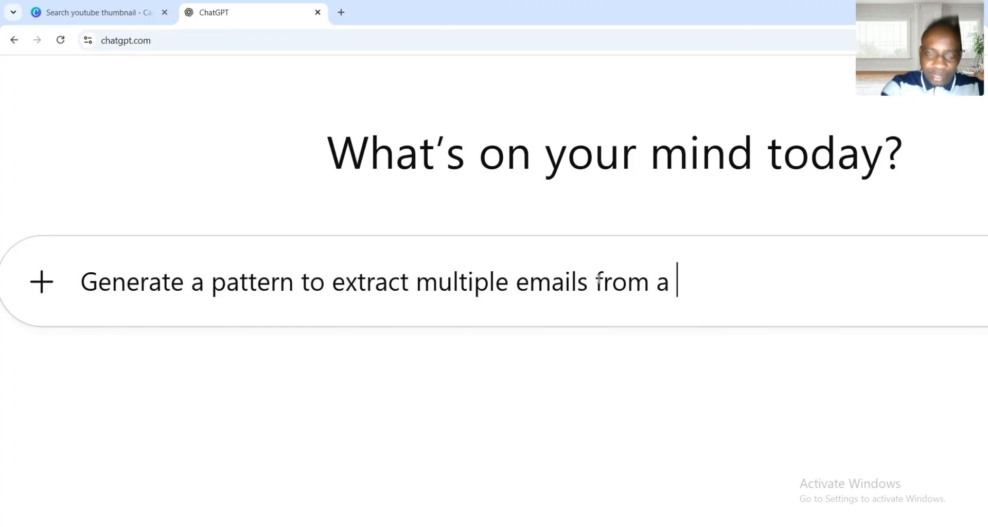
{"action": "type", "text": "text w"}
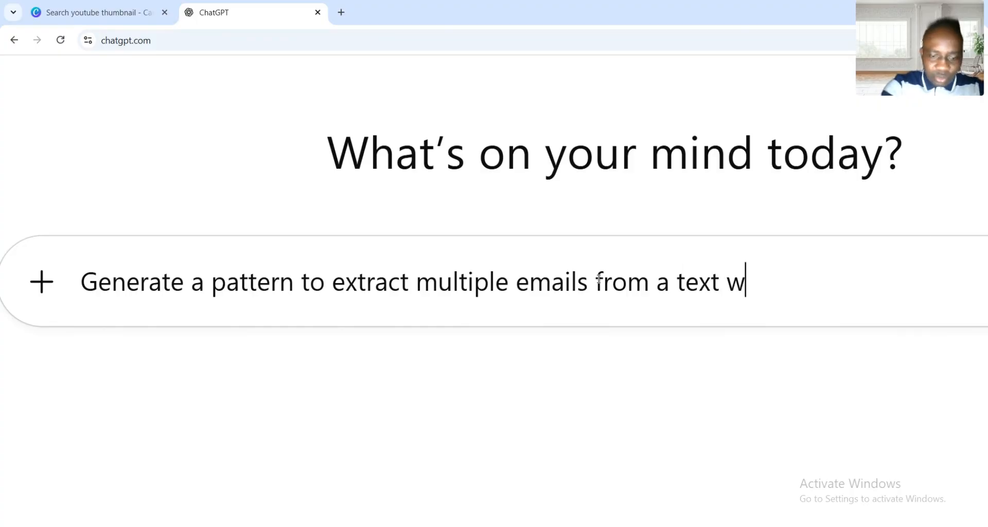
{"action": "type", "text": "ith regex"}
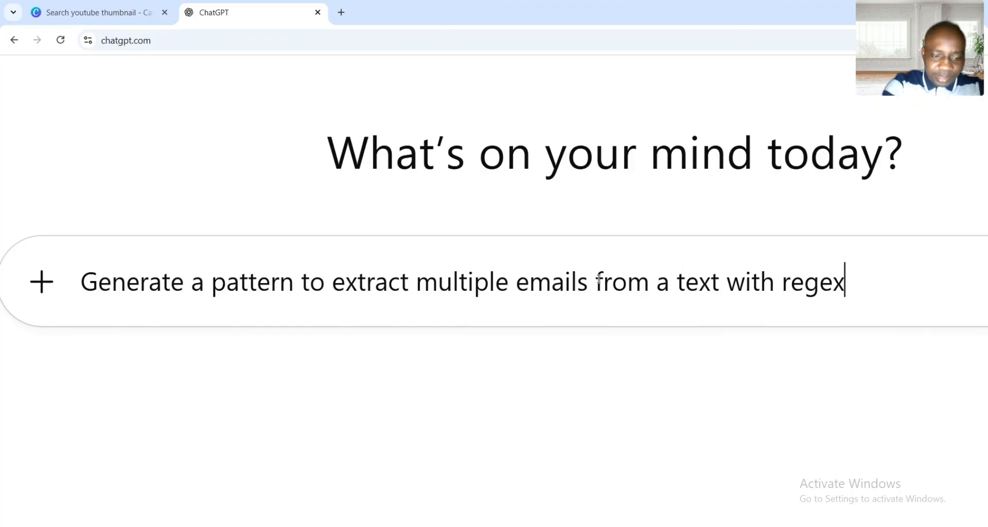
{"action": "type", "text": "extract"}
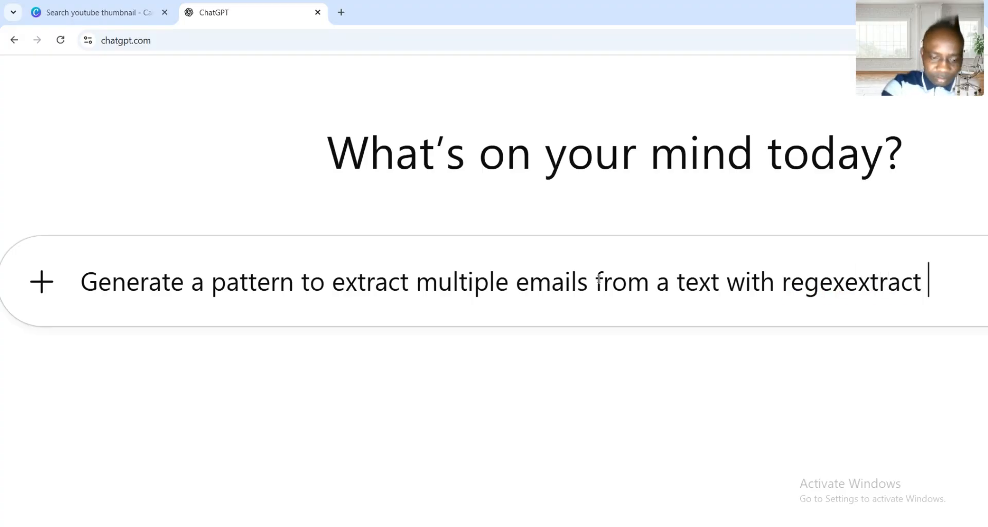
{"action": "key", "text": "Return"}
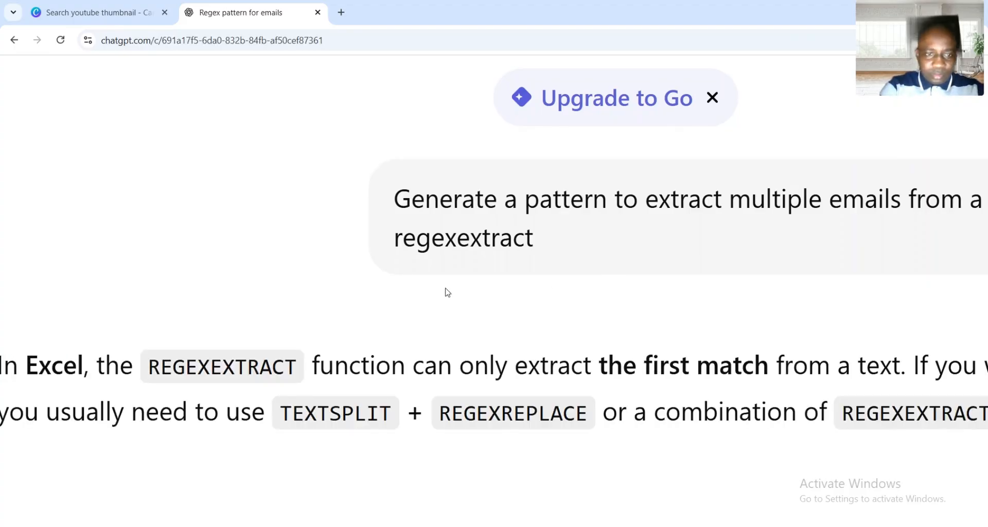
Examine the answer's regex pattern for a single email and its Option A formula for extracting multiple emails.
{"action": "scroll", "coordinate": [446, 290], "scroll_direction": "down", "scroll_amount": 2}
{"action": "scroll", "coordinate": [446, 288], "scroll_direction": "down", "scroll_amount": 1}
{"action": "scroll", "coordinate": [446, 288], "scroll_direction": "down", "scroll_amount": 4}
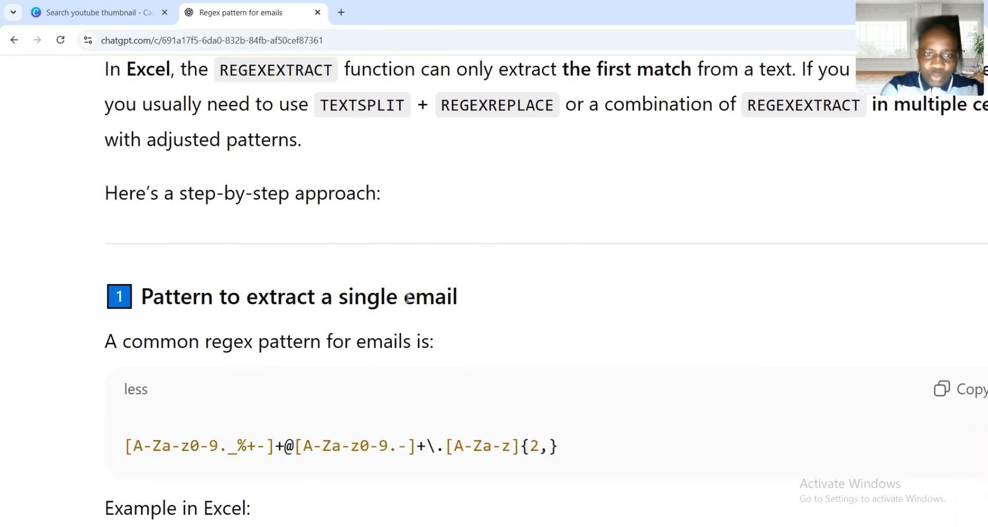
{"action": "scroll", "coordinate": [406, 293], "scroll_direction": "down", "scroll_amount": 3}
{"action": "scroll", "coordinate": [409, 302], "scroll_direction": "down", "scroll_amount": 4}
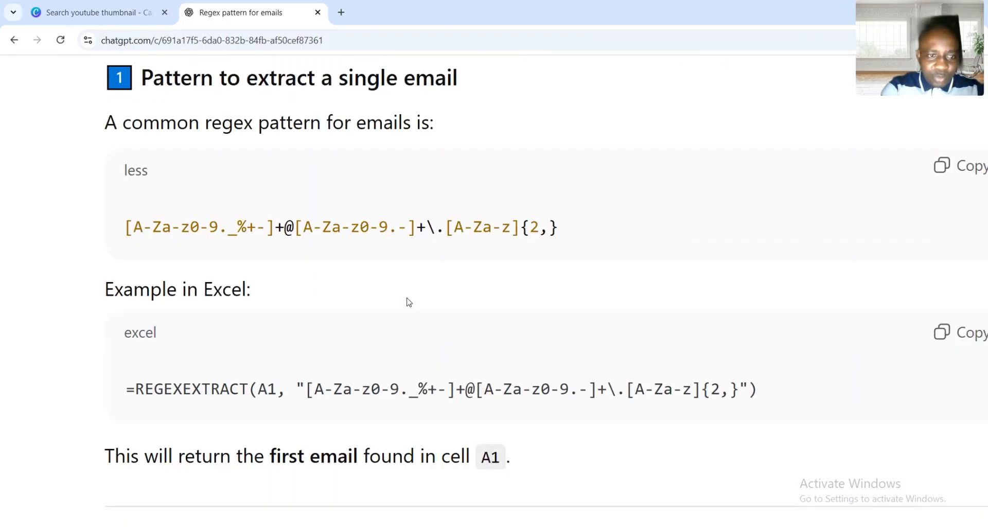
{"action": "scroll", "coordinate": [409, 302], "scroll_direction": "down", "scroll_amount": 2}
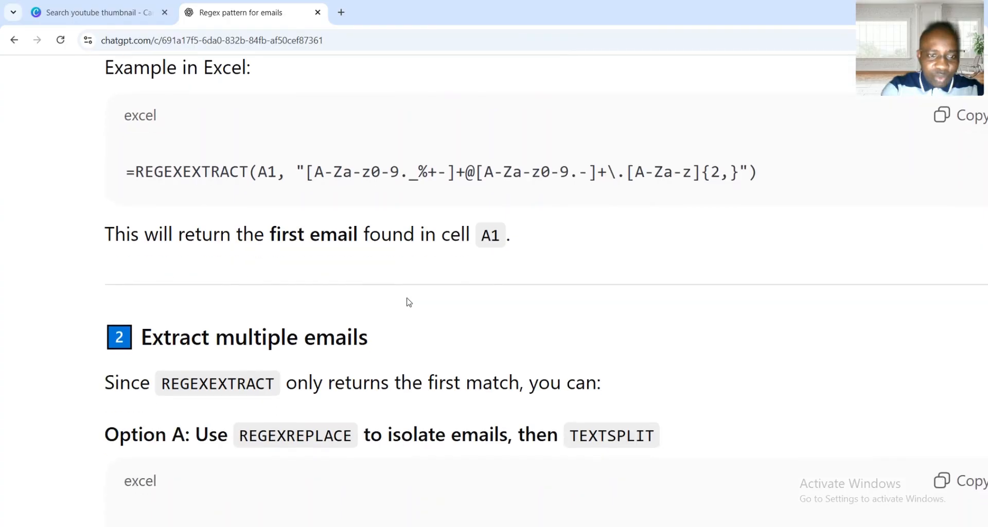
{"action": "scroll", "coordinate": [342, 326], "scroll_direction": "down", "scroll_amount": 2}
{"action": "scroll", "coordinate": [342, 325], "scroll_direction": "down", "scroll_amount": 3}
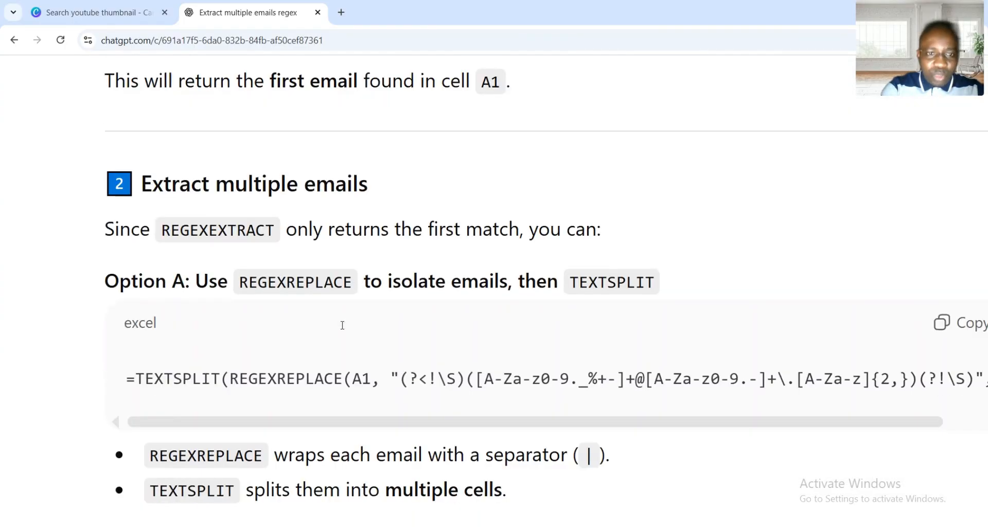
{"action": "scroll", "coordinate": [344, 329], "scroll_direction": "right", "scroll_amount": 5}
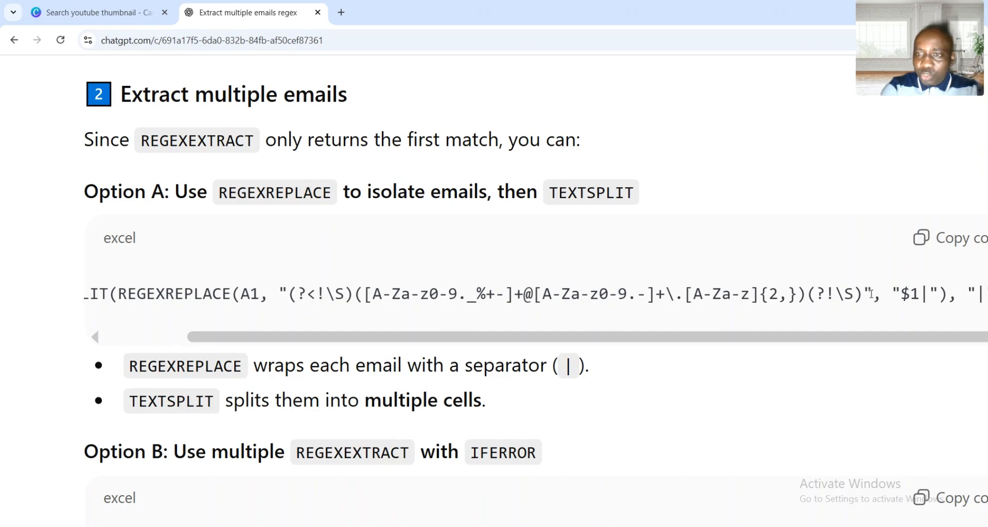
{"action": "scroll", "coordinate": [672, 289], "scroll_direction": "left", "scroll_amount": 3}
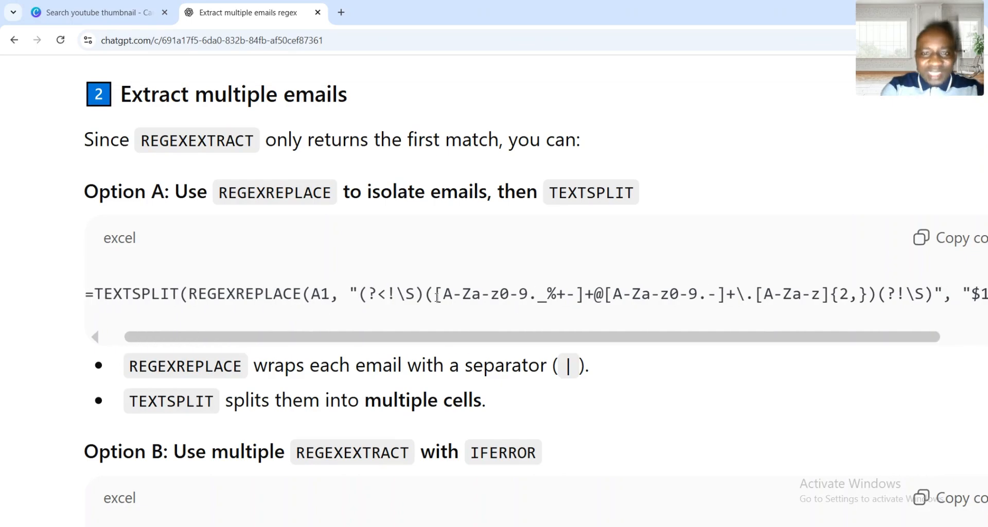
{"action": "scroll", "coordinate": [437, 297], "scroll_direction": "right", "scroll_amount": 3}
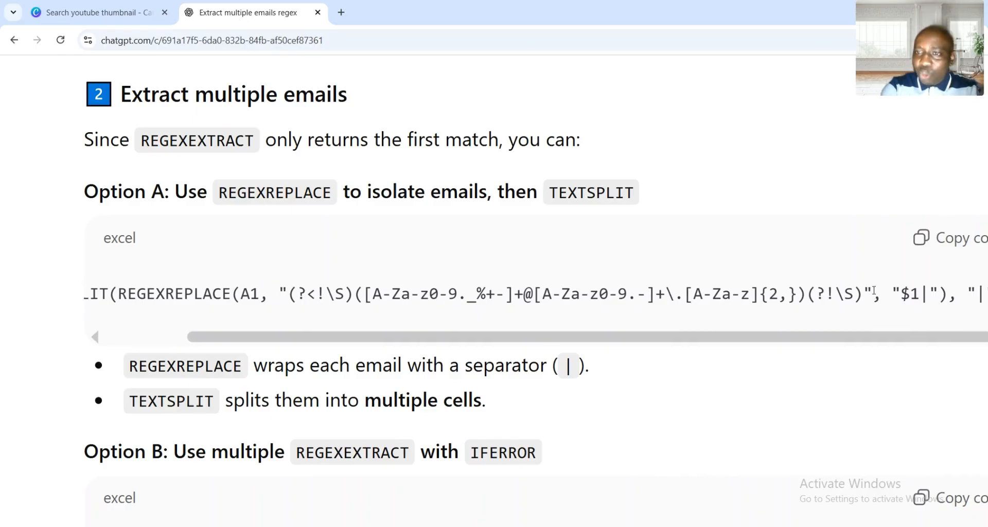
Copy the quoted regex pattern from the Option A REGEXREPLACE formula and switch to the Work Book Regex workbook in Excel.
{"action": "scroll", "coordinate": [873, 291], "scroll_direction": "left", "scroll_amount": 1}
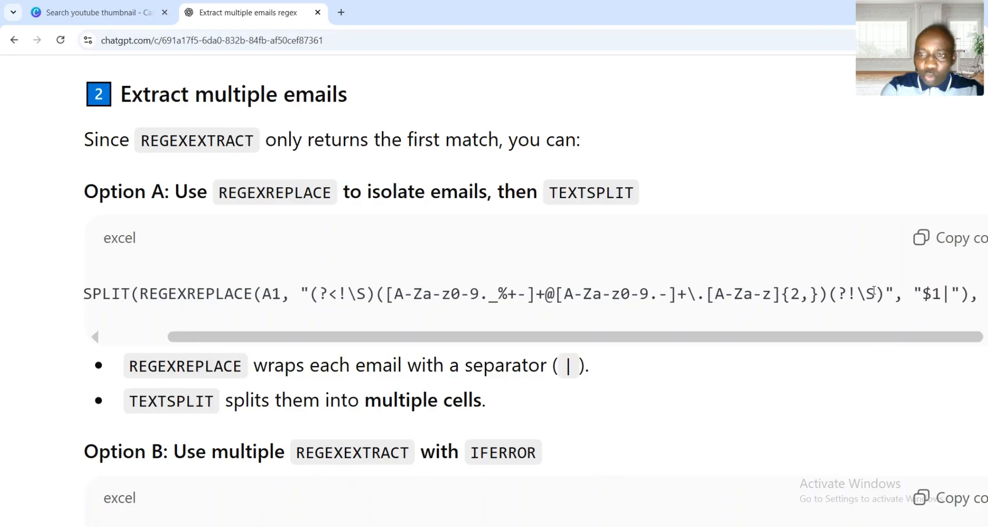
{"action": "scroll", "coordinate": [873, 290], "scroll_direction": "up", "scroll_amount": 2}
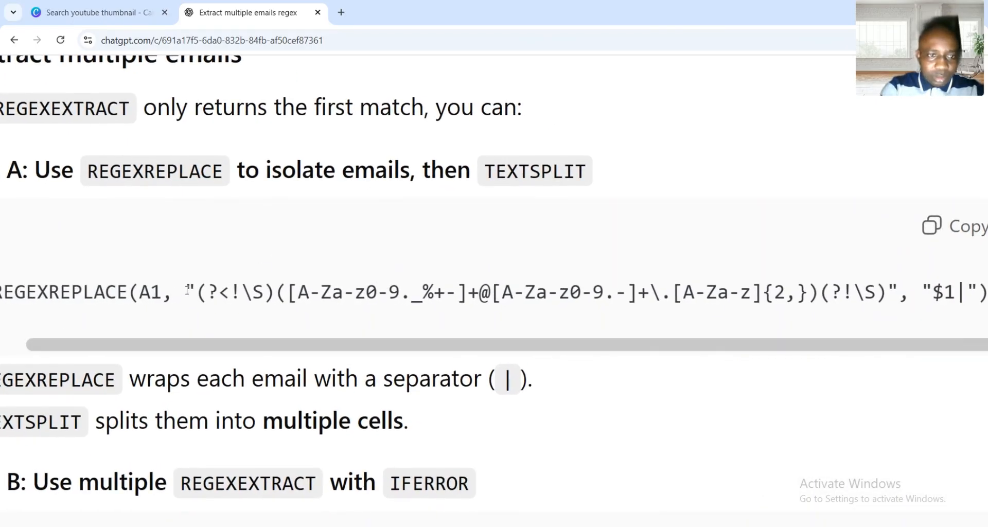
{"action": "left_click_drag", "start_coordinate": [187, 290], "coordinate": [898, 300]}
{"action": "key", "text": "ctrl+c"}
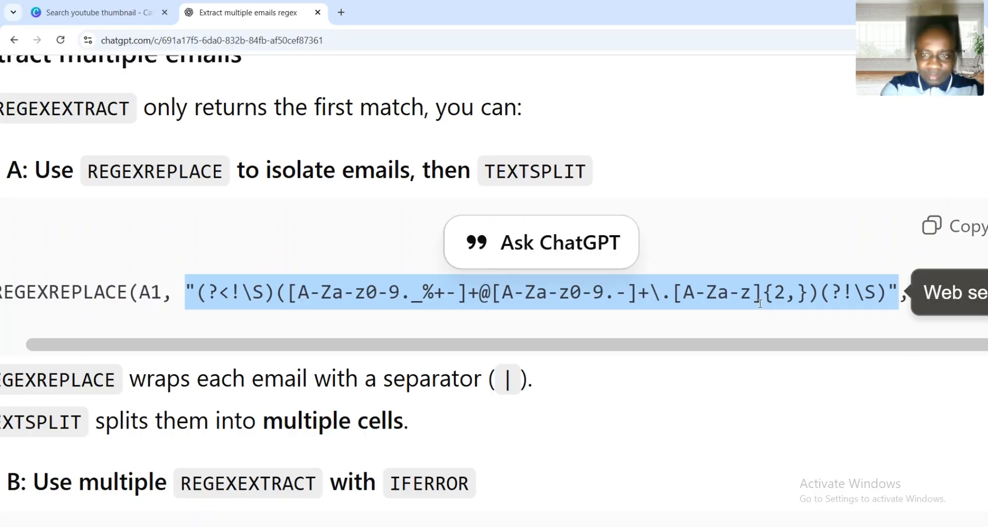
{"action": "key", "text": "alt+Tab"}
{"action": "key", "text": "alt+Tab"}
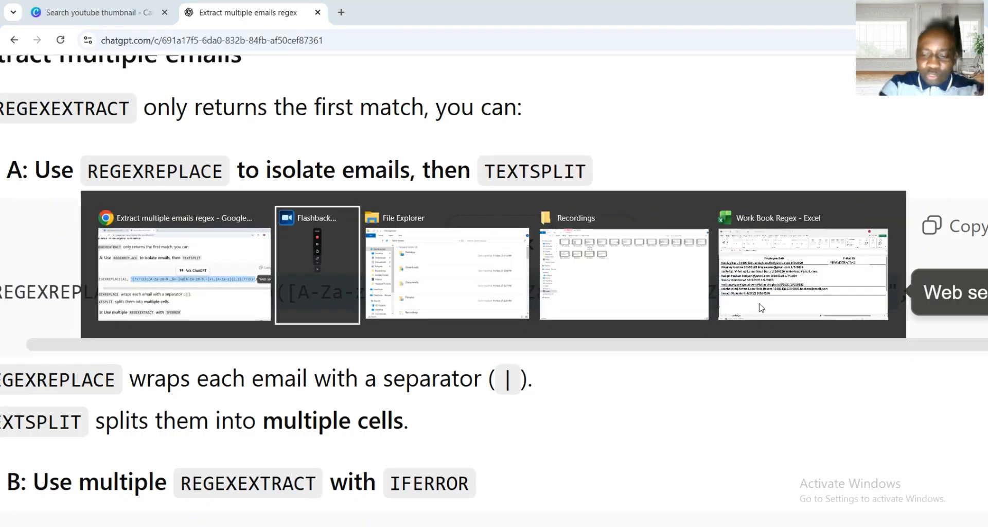
{"action": "left_click", "coordinate": [762, 307]}
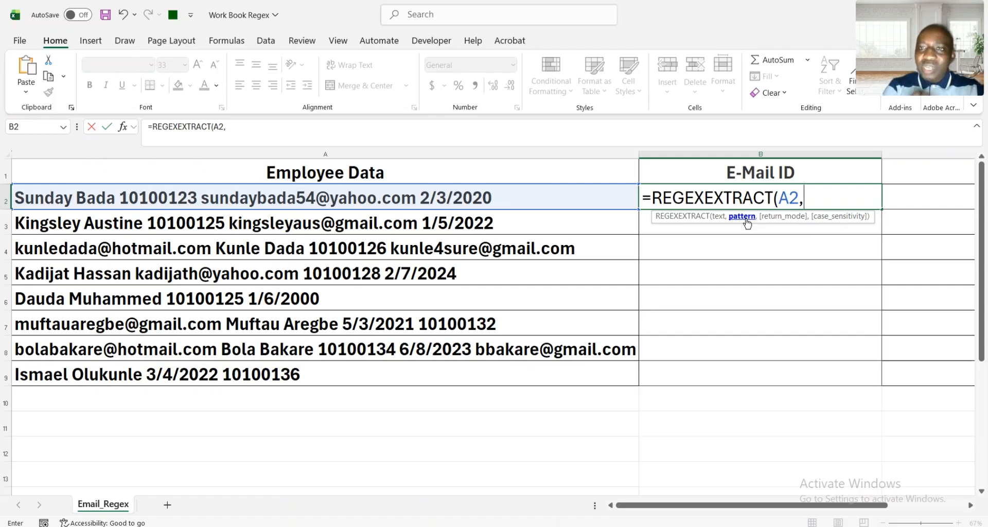
Complete the REGEXEXTRACT formula in B2 with the copied pattern and fill it down to B9.
{"action": "key", "text": "ctrl+v"}
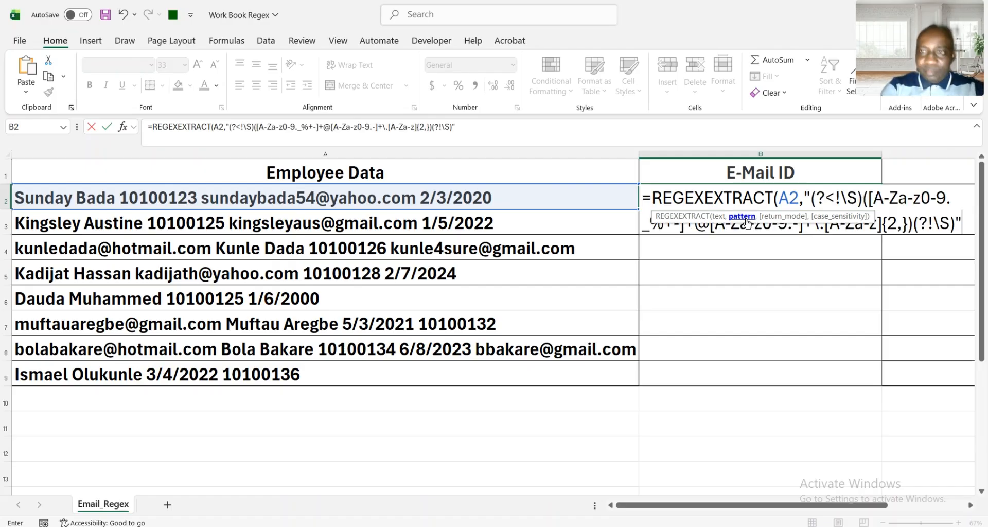
{"action": "type", "text": ")"}
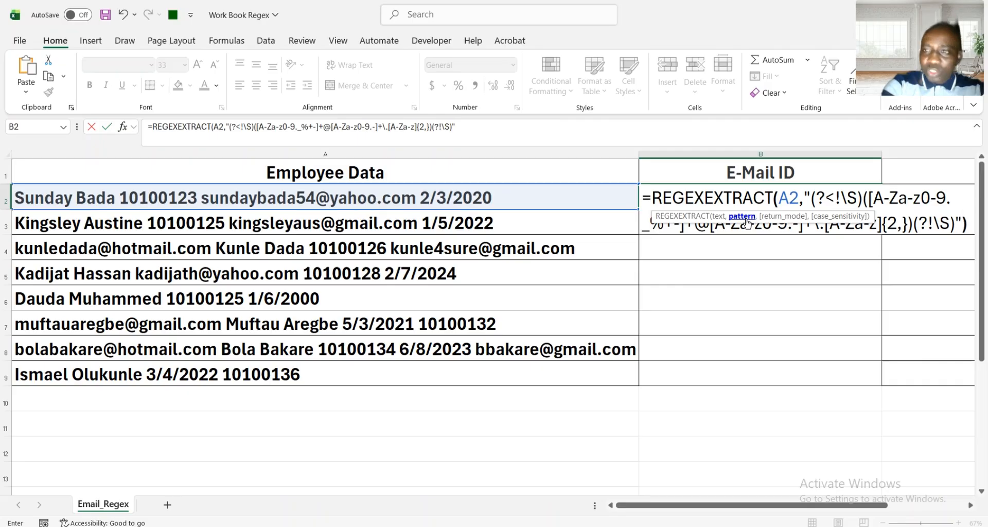
{"action": "key", "text": "Return"}
{"action": "left_click", "coordinate": [744, 203]}
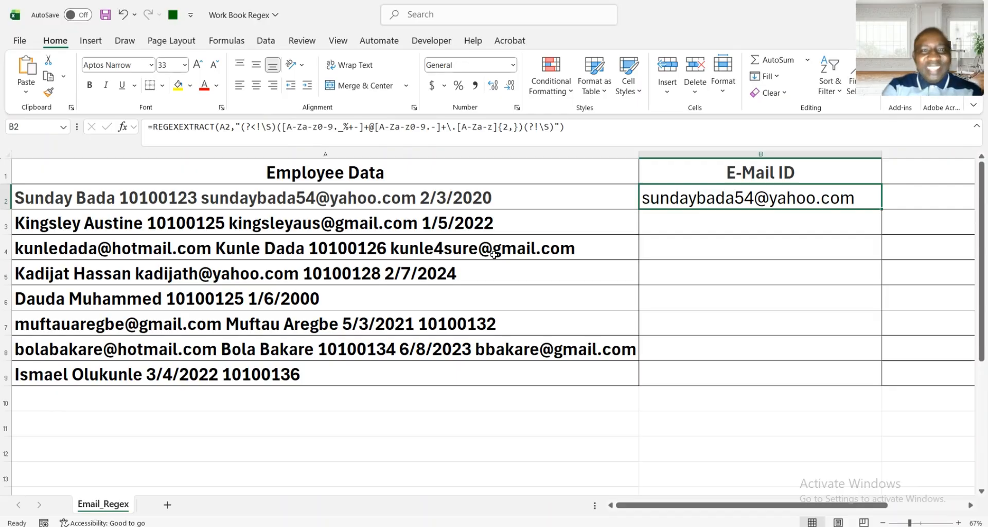
{"action": "double_click", "coordinate": [882, 208]}
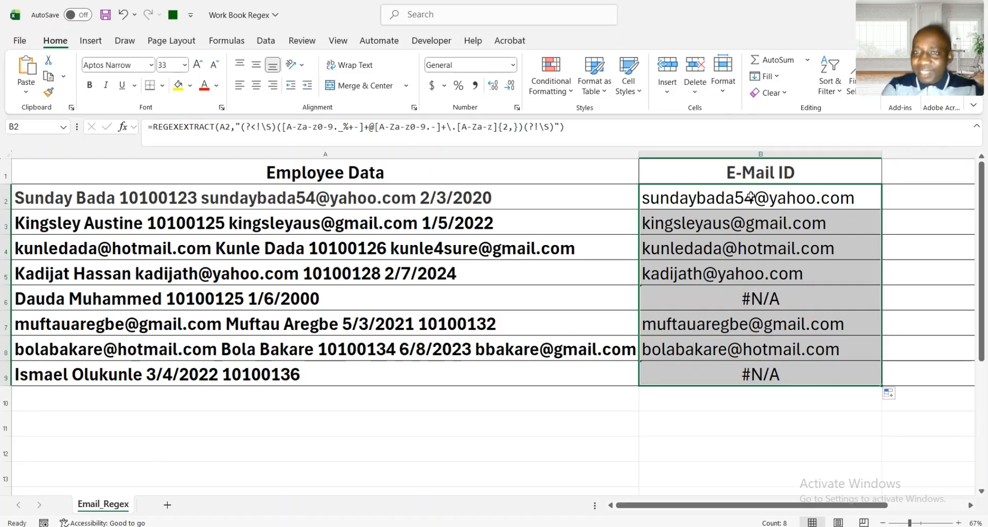
Add the return mode 1 - All matches to the REGEXEXTRACT formula in B2.
{"action": "left_click", "coordinate": [749, 199]}
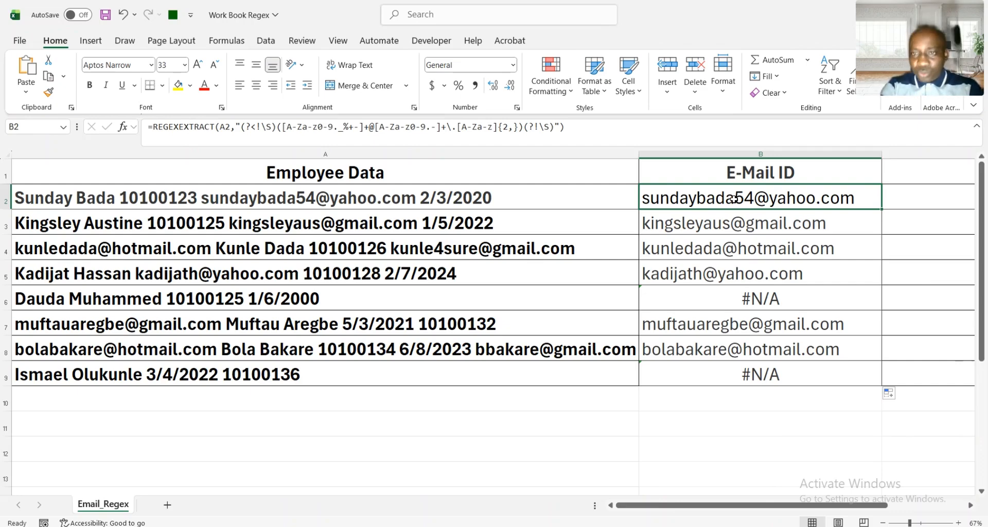
{"action": "left_click", "coordinate": [559, 126]}
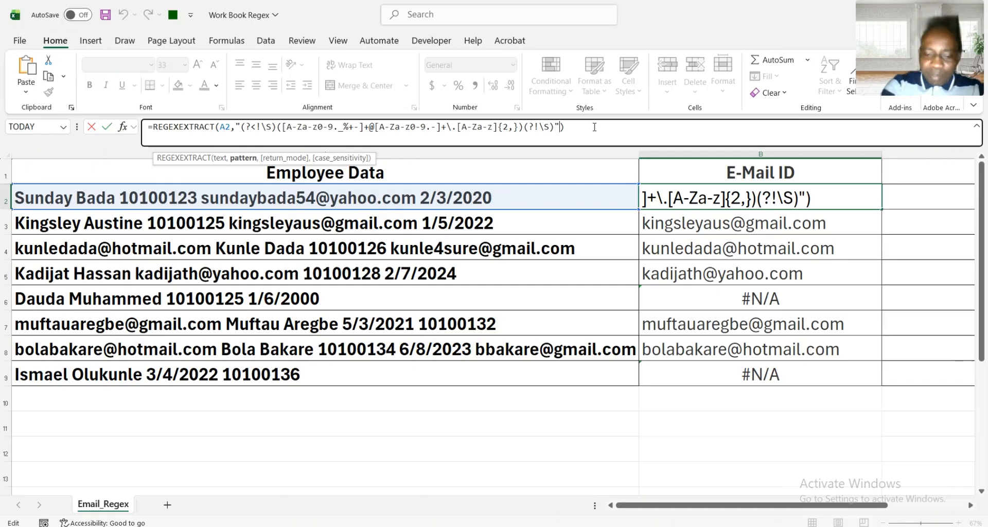
{"action": "type", "text": ","}
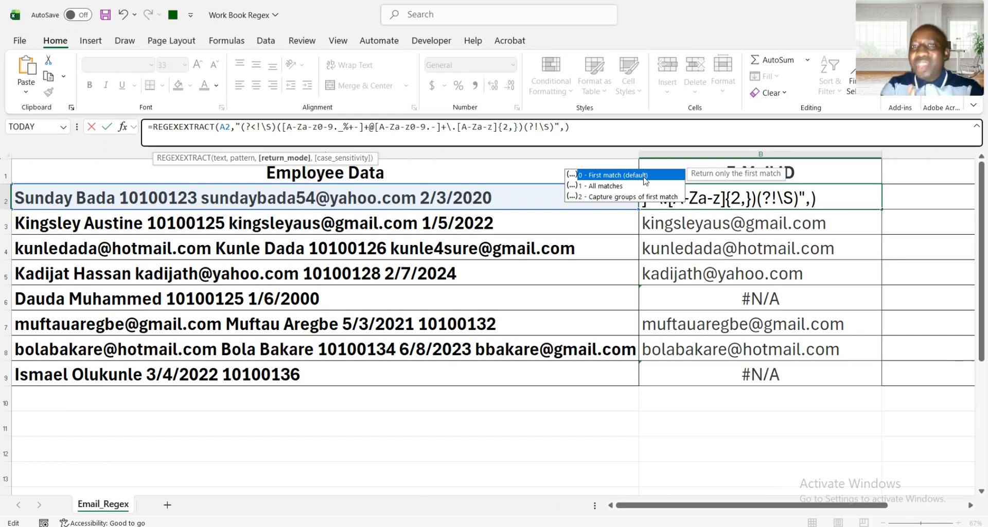
{"action": "left_click", "coordinate": [620, 186]}
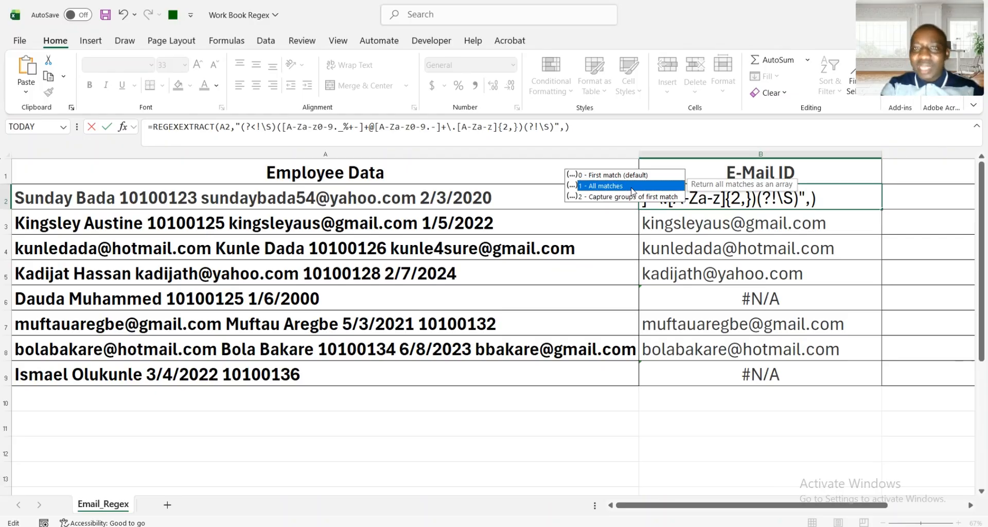
{"action": "double_click", "coordinate": [626, 186]}
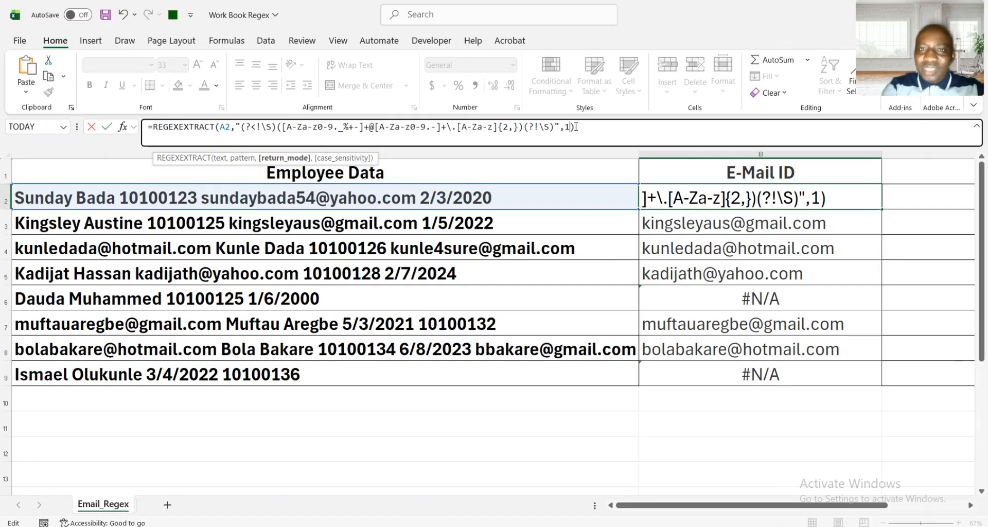
{"action": "key", "text": "BackSpace"}
{"action": "key", "text": "BackSpace"}
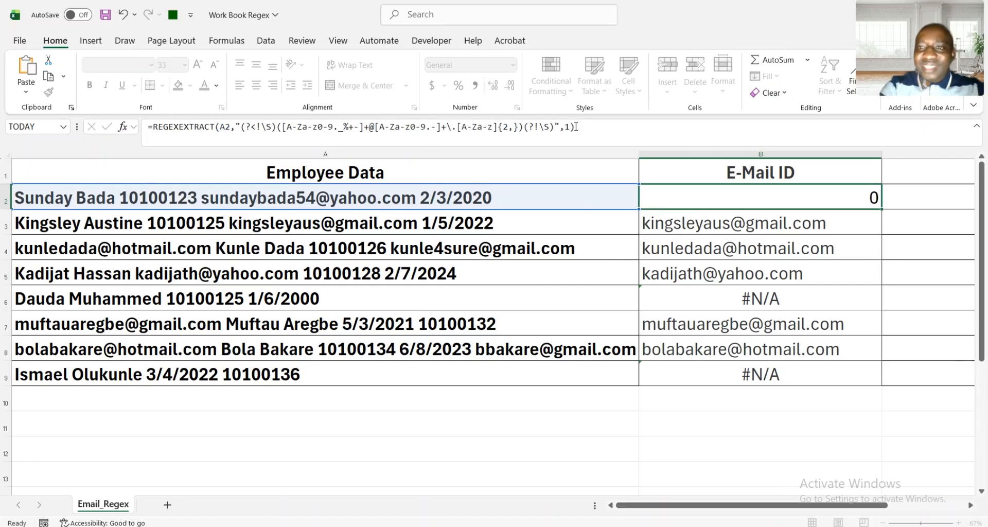
{"action": "key", "text": "Return"}
{"action": "key", "text": "ctrl+z"}
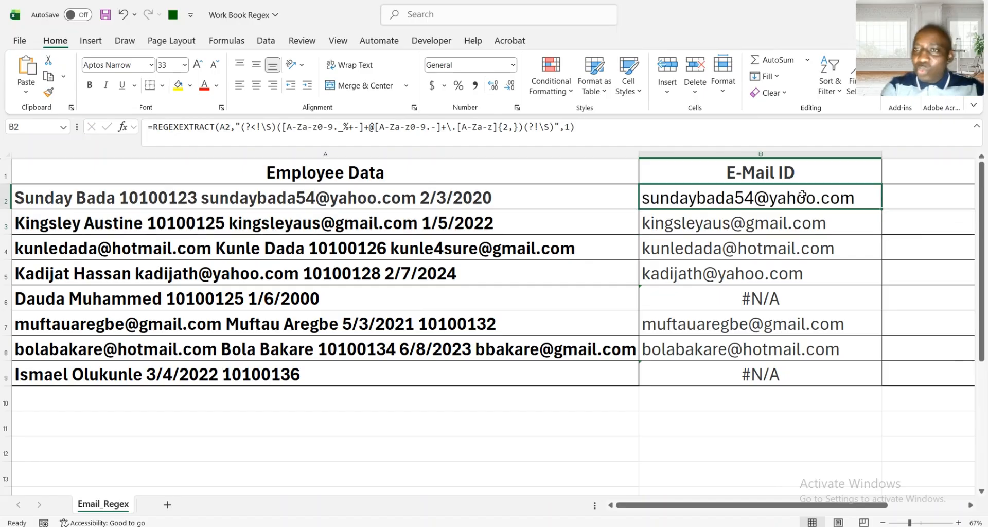
Fill the all-matches formula from B2 down to B9 and check the row 4 results in columns B and C.
{"action": "left_click", "coordinate": [572, 126]}
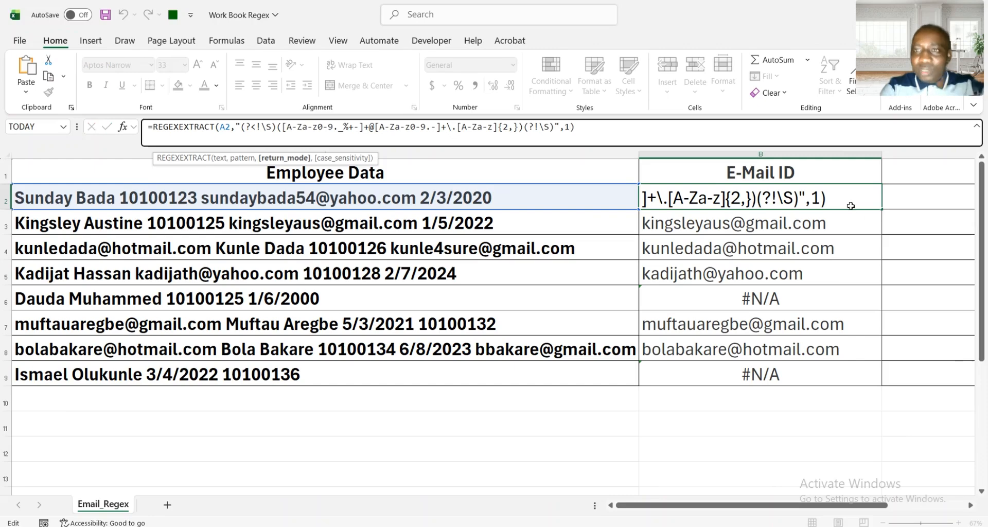
{"action": "key", "text": "Escape"}
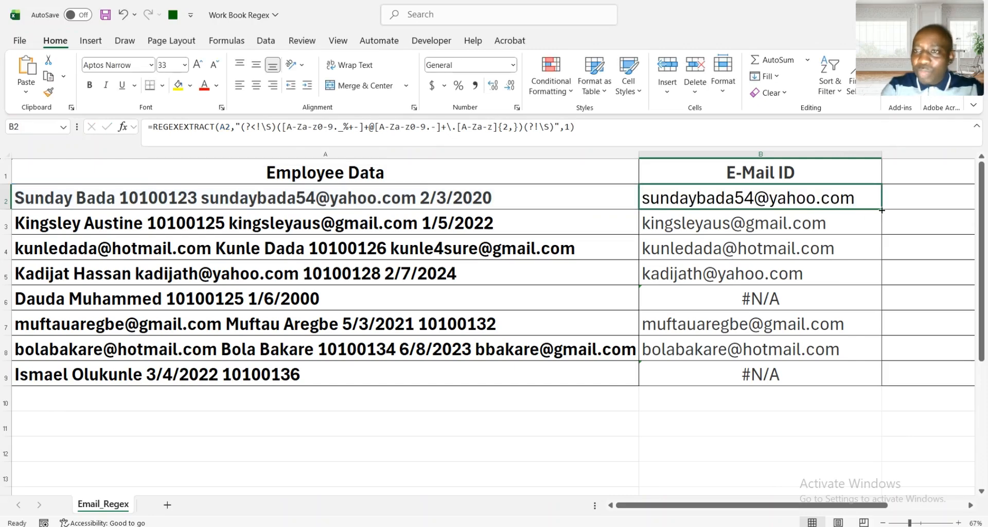
{"action": "left_click_drag", "start_coordinate": [882, 210], "coordinate": [869, 378]}
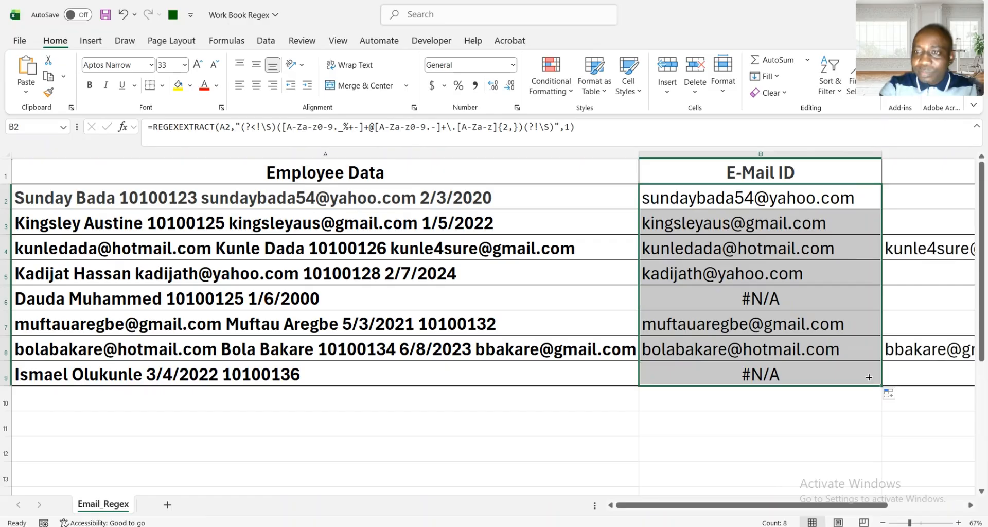
{"action": "left_click", "coordinate": [823, 249]}
{"action": "scroll", "coordinate": [823, 249], "scroll_direction": "right", "scroll_amount": 3}
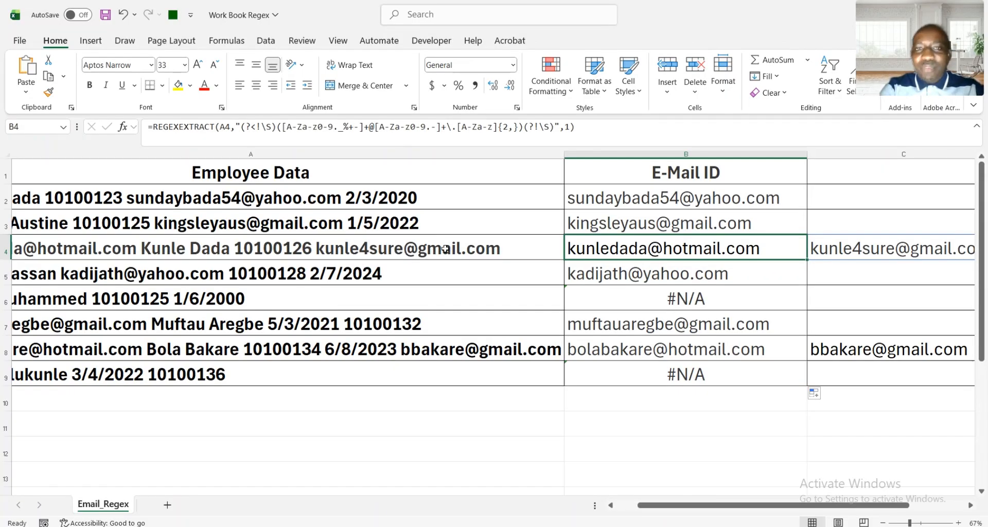
{"action": "left_click", "coordinate": [887, 250]}
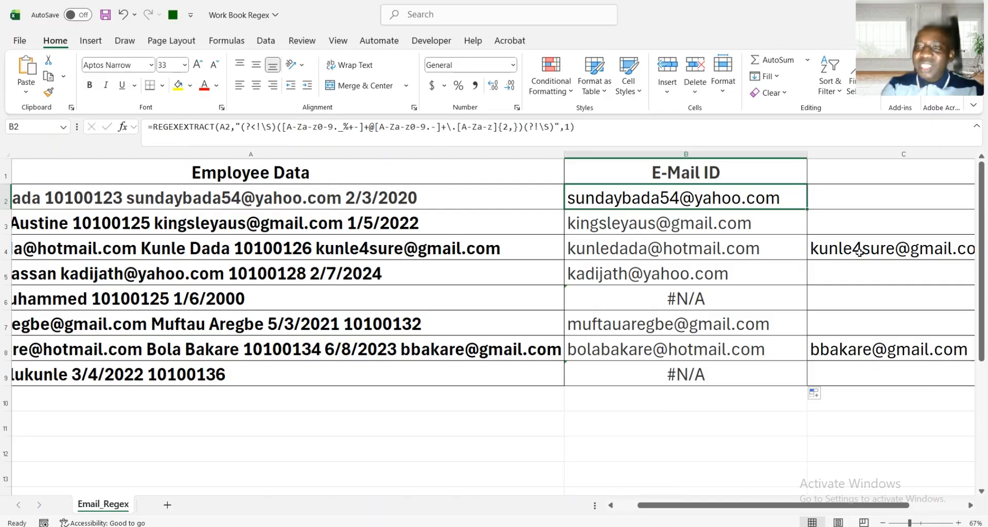
{"action": "left_click", "coordinate": [858, 252]}
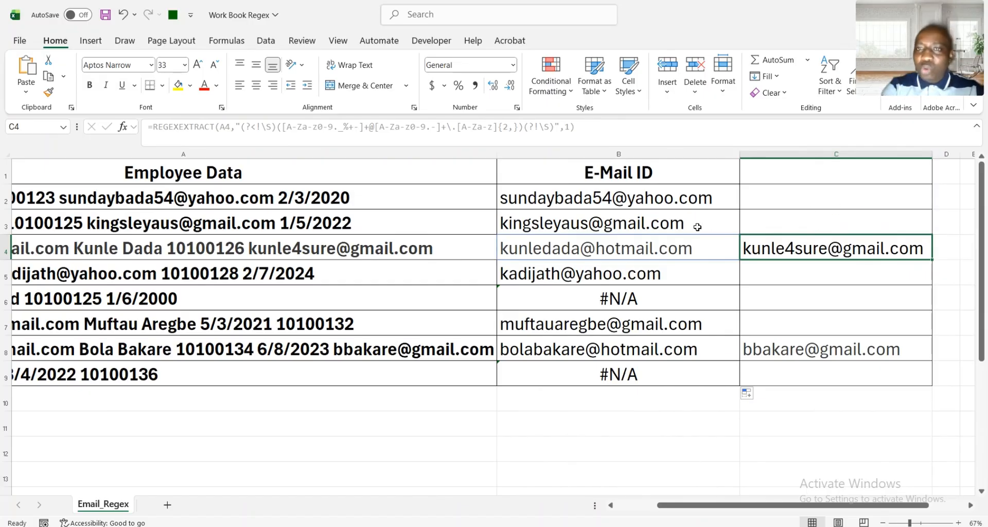
Wrap the REGEXEXTRACT formula in B2 in a TEXTJOIN function with a comma and space ", " as the delimiter.
{"action": "left_click", "coordinate": [609, 199]}
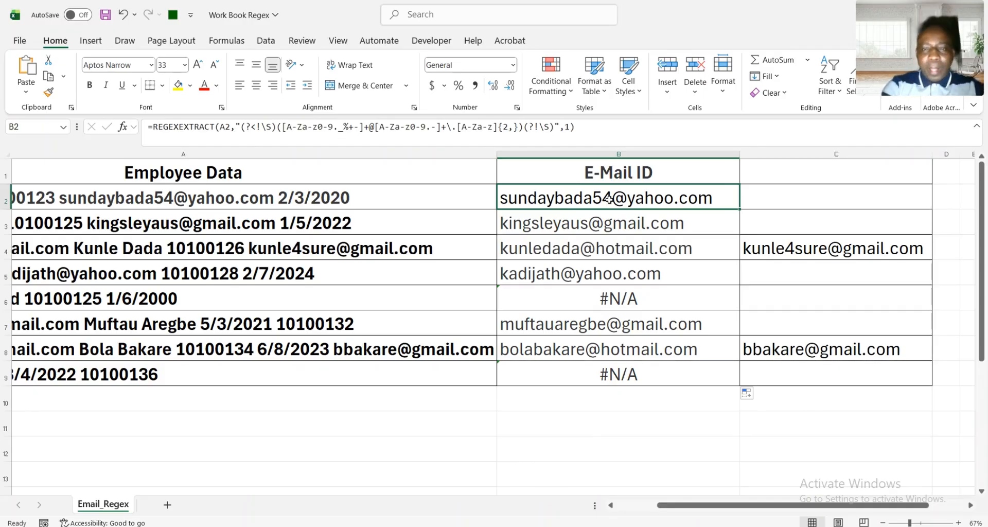
{"action": "left_click", "coordinate": [154, 126]}
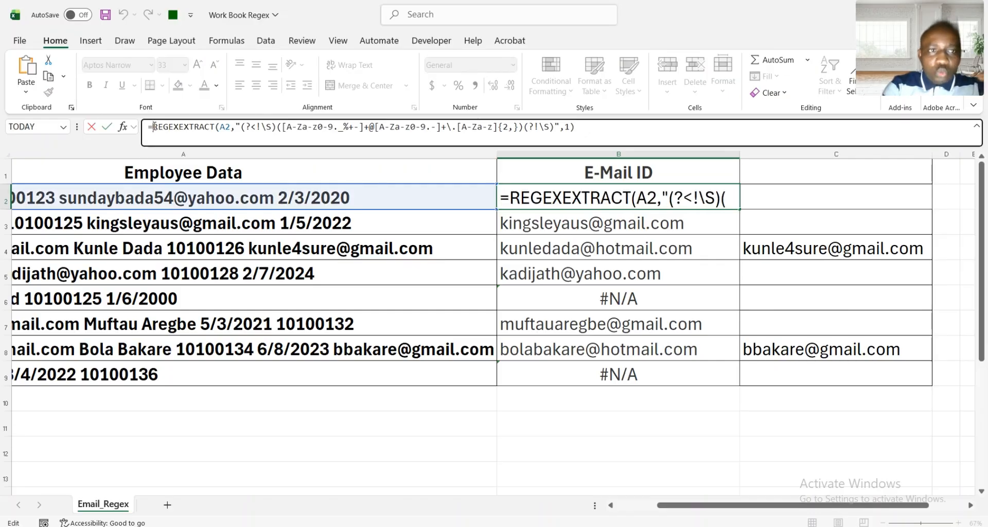
{"action": "type", "text": "textj"}
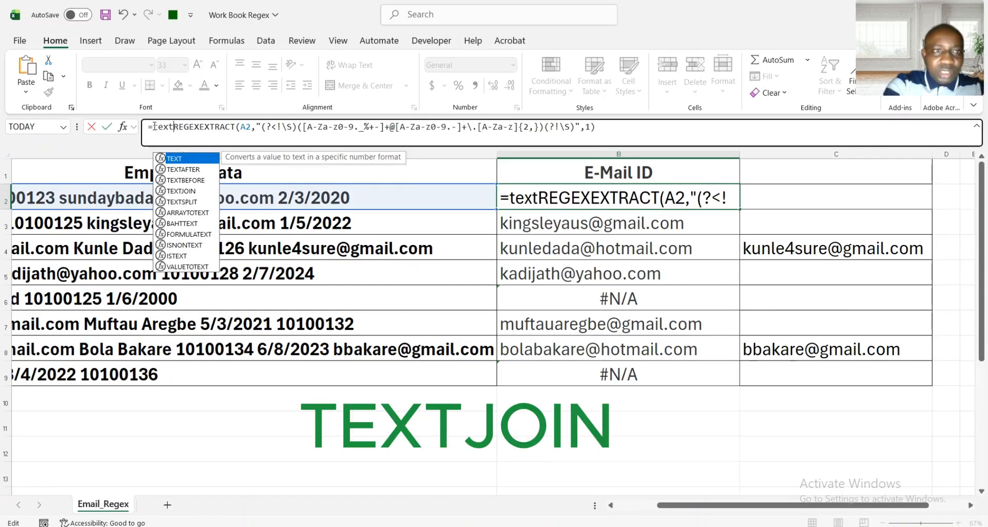
{"action": "type", "text": "oin"}
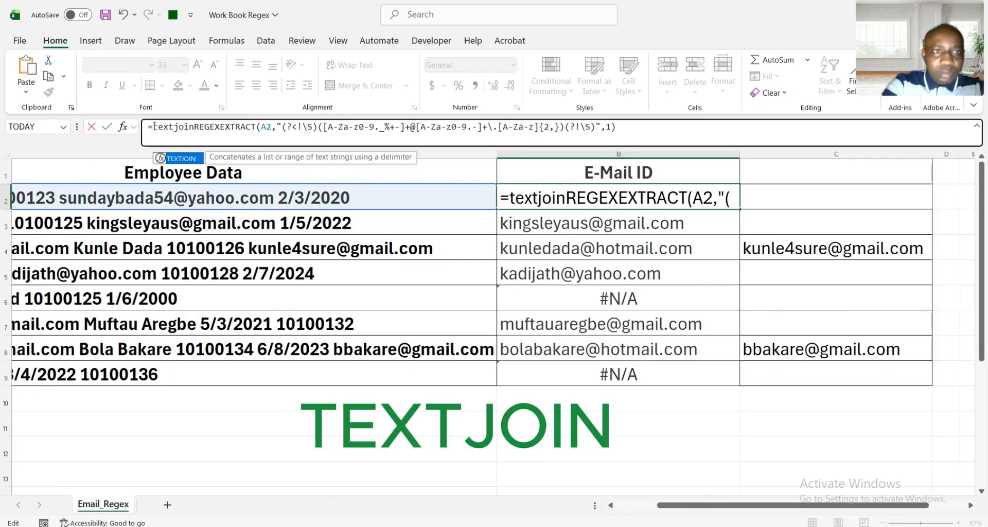
{"action": "key", "text": "Tab"}
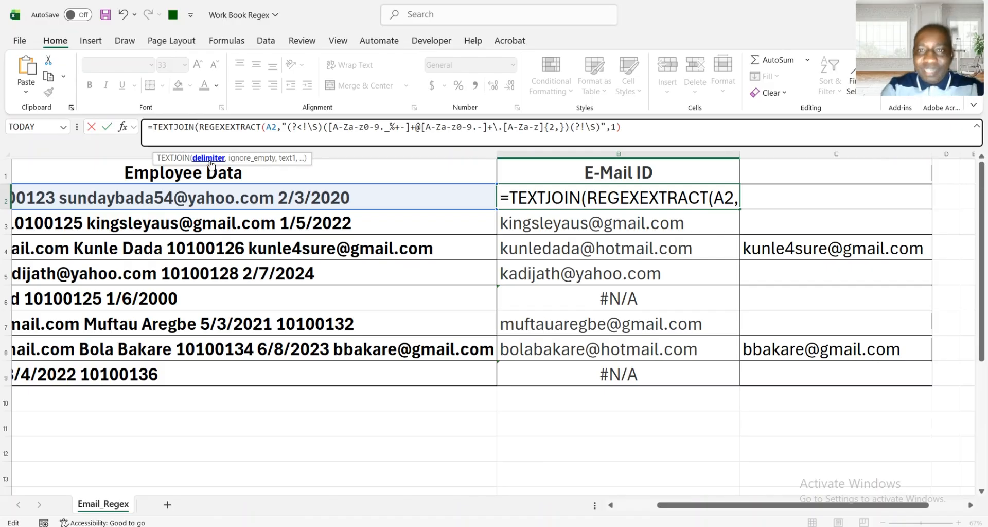
{"action": "type", "text": "\""}
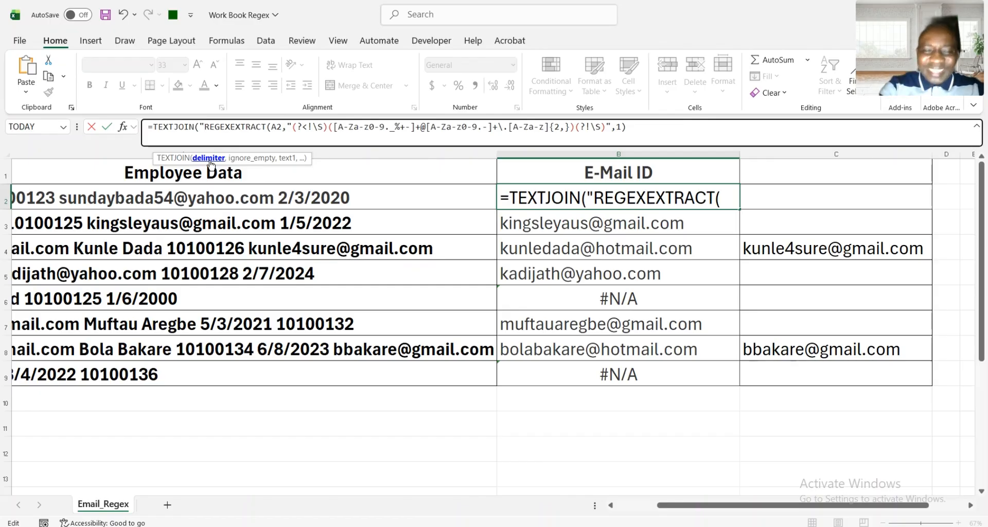
{"action": "type", "text": ","}
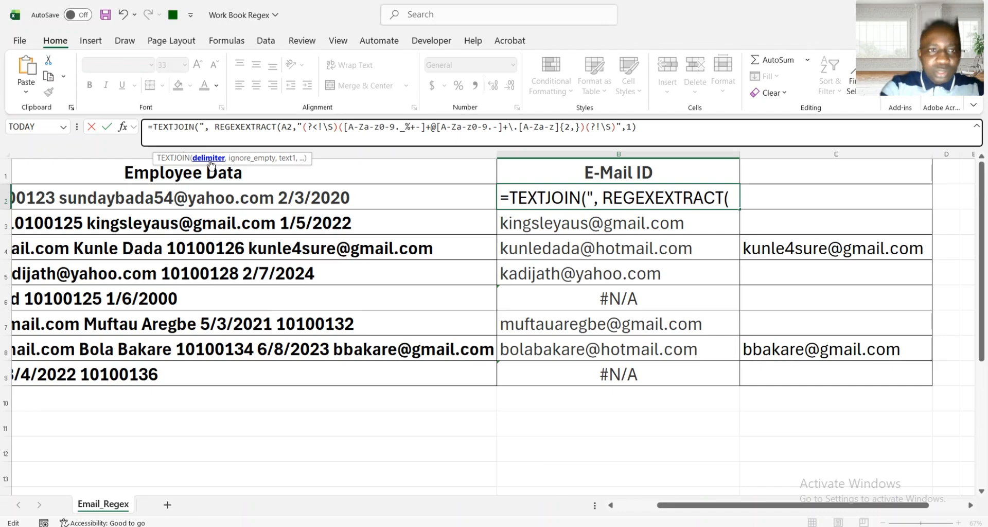
{"action": "type", "text": "\""}
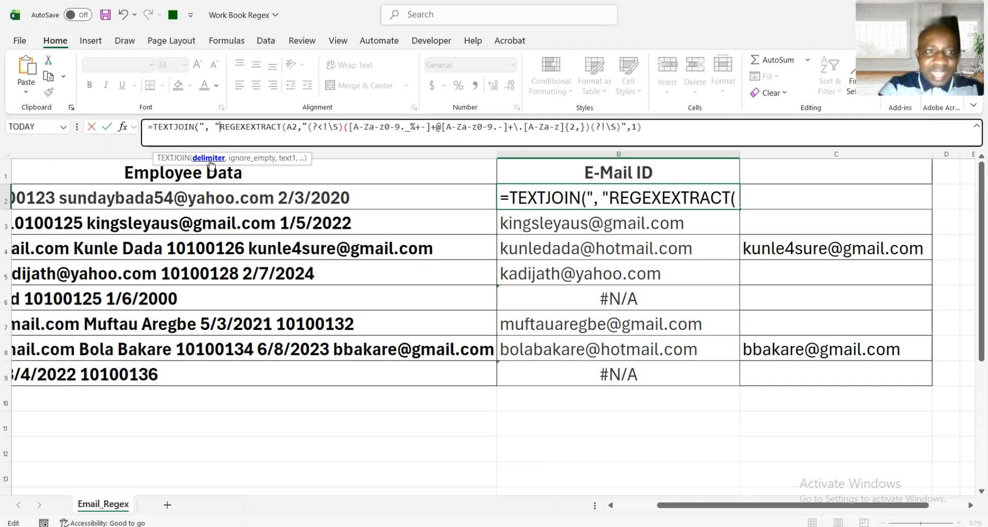
{"action": "type", "text": ","}
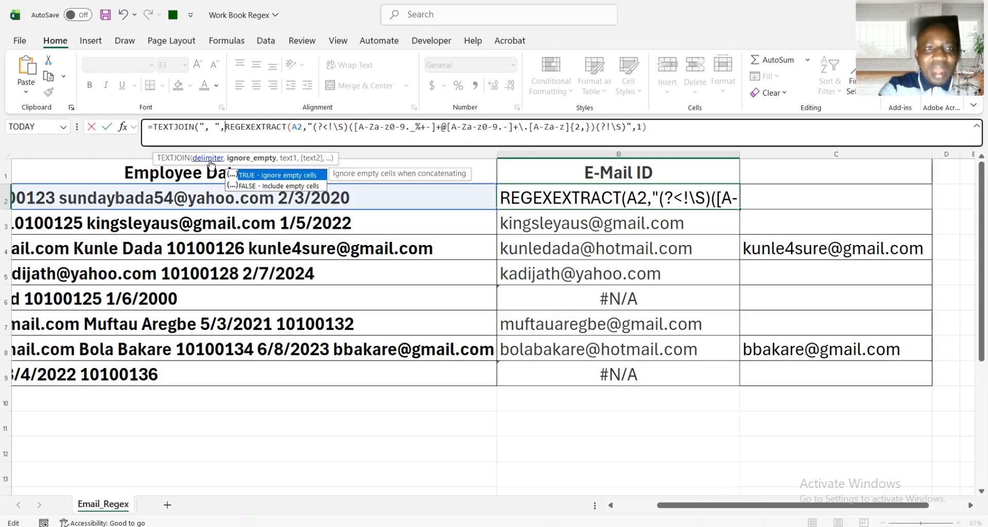
Complete the TEXTJOIN formula in B2 with ignore_empty set to TRUE and the REGEXEXTRACT result as its text argument.
{"action": "double_click", "coordinate": [264, 175]}
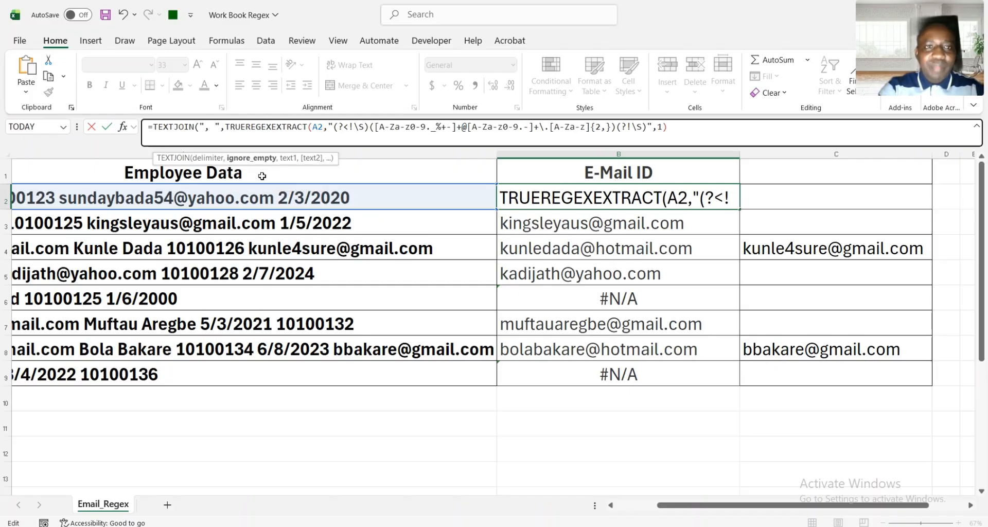
{"action": "type", "text": ","}
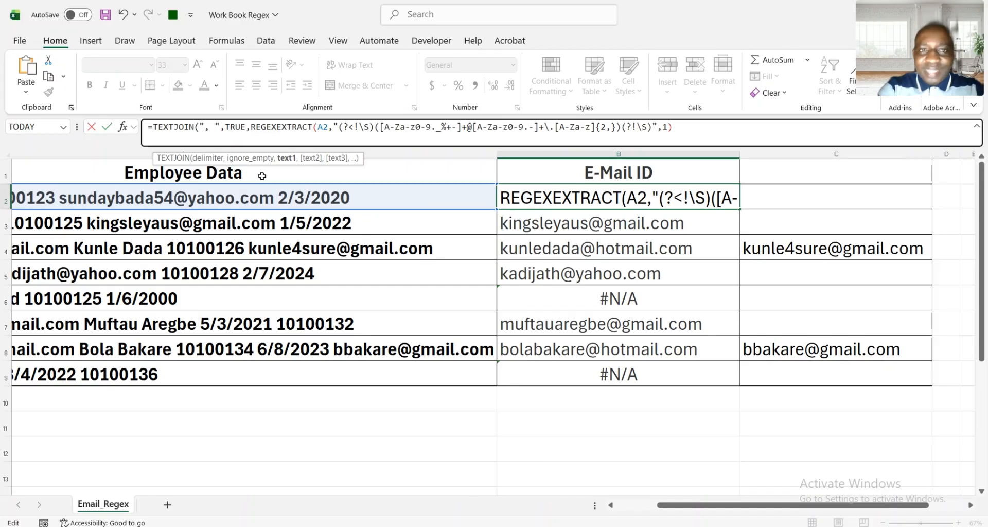
{"action": "left_click", "coordinate": [677, 126]}
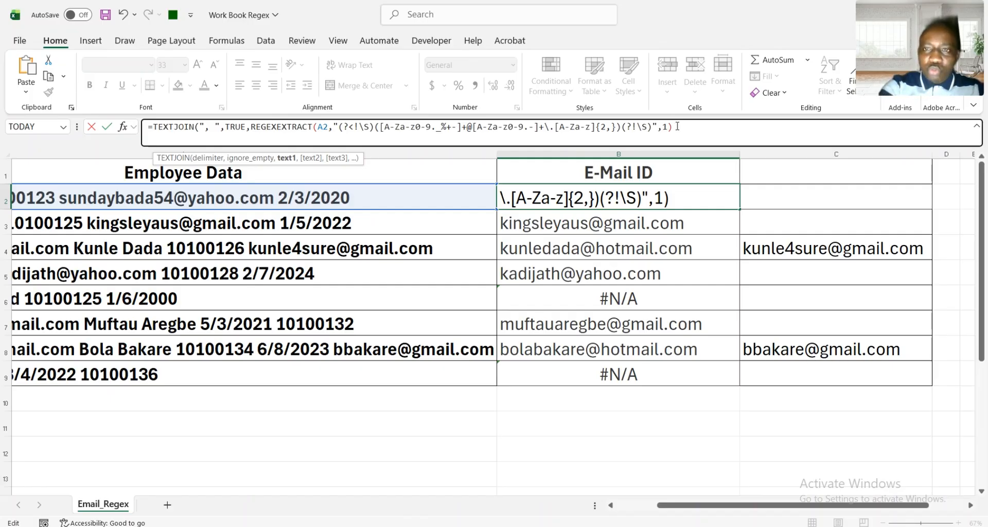
{"action": "type", "text": ")"}
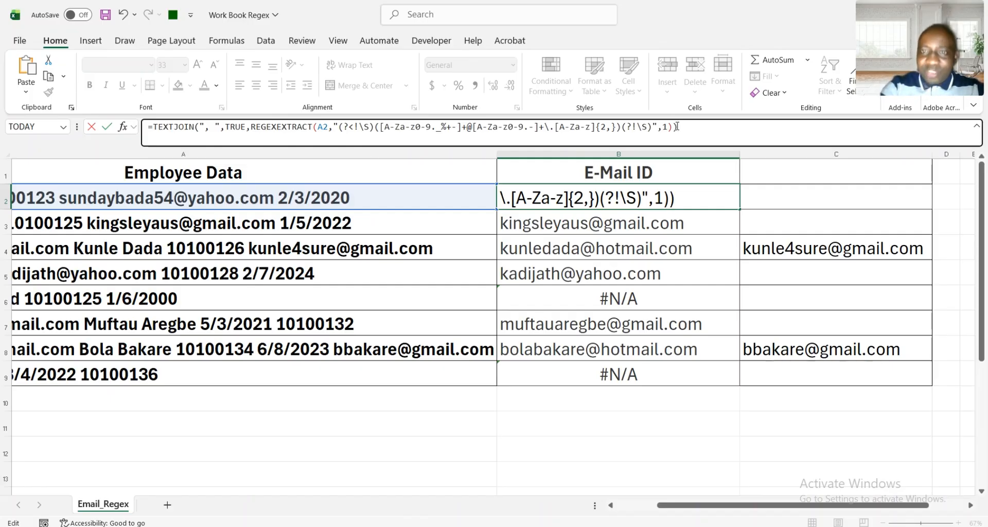
{"action": "key", "text": "Return"}
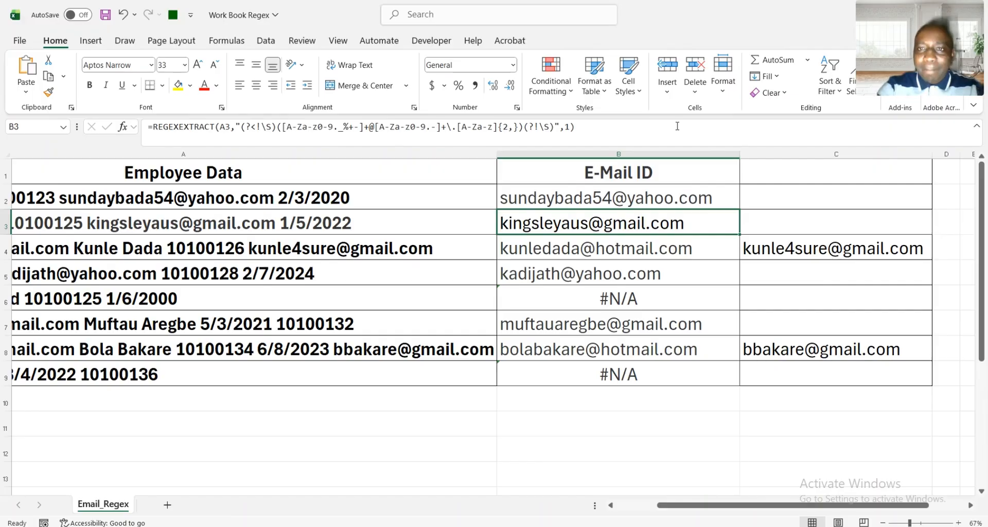
Fill the TEXTJOIN formula from B2 down to B9 and fit the width of column B to its contents.
{"action": "left_click", "coordinate": [703, 197]}
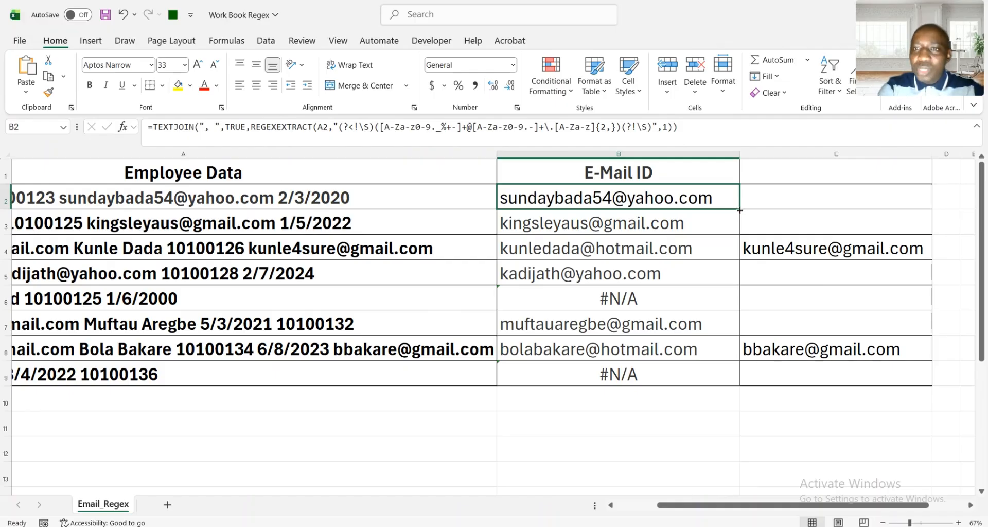
{"action": "left_click_drag", "start_coordinate": [739, 210], "coordinate": [733, 378]}
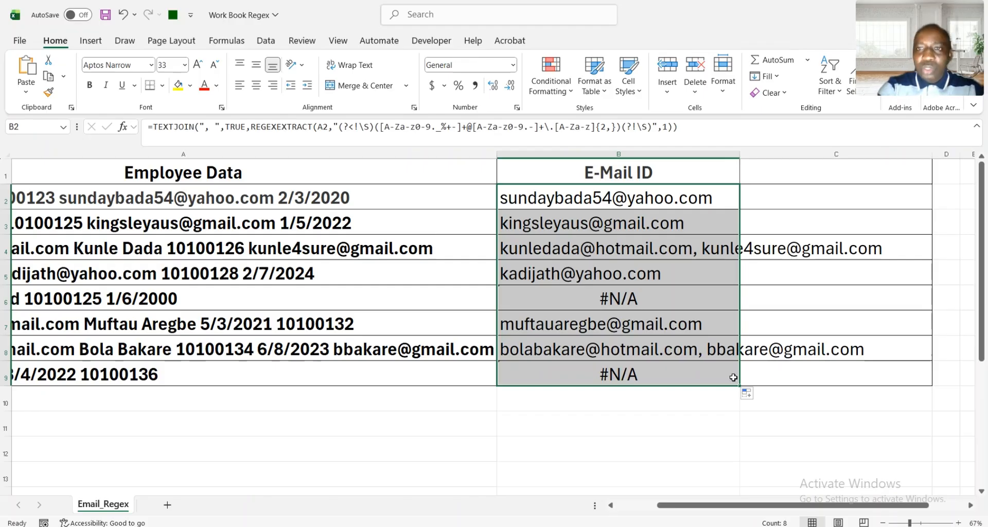
{"action": "double_click", "coordinate": [740, 150]}
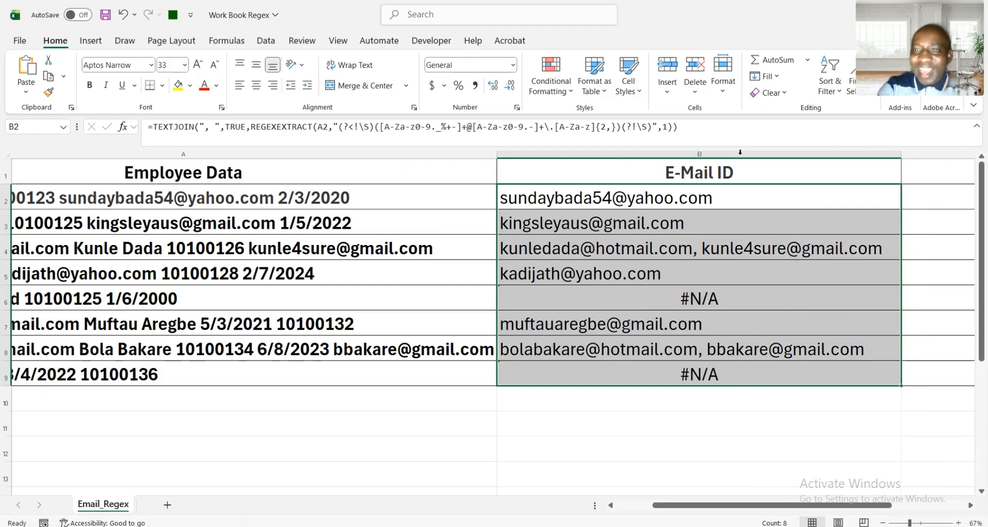
Check the joined e-mail results in B4 and B8 and the delimiter argument in the B8 formula.
{"action": "left_click", "coordinate": [716, 256]}
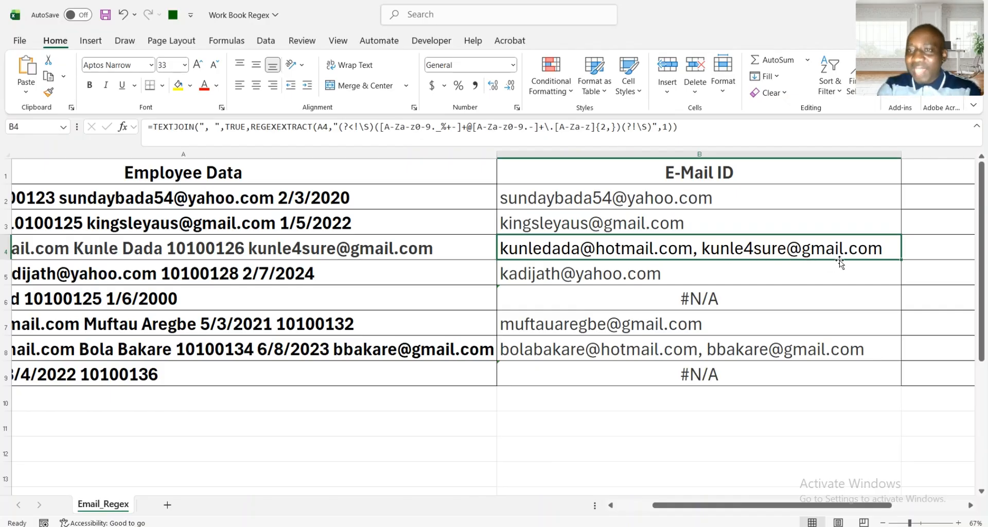
{"action": "left_click", "coordinate": [727, 348]}
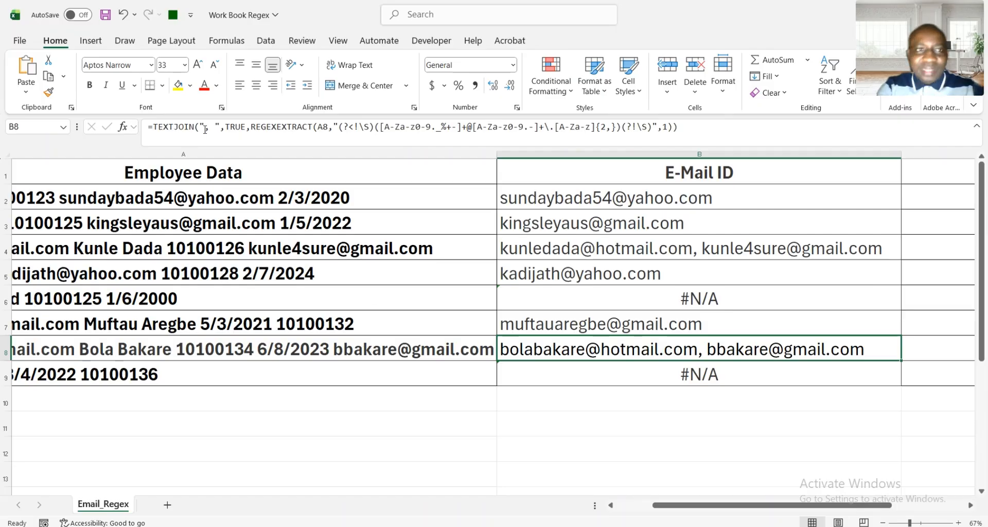
{"action": "left_click_drag", "start_coordinate": [220, 127], "coordinate": [200, 127]}
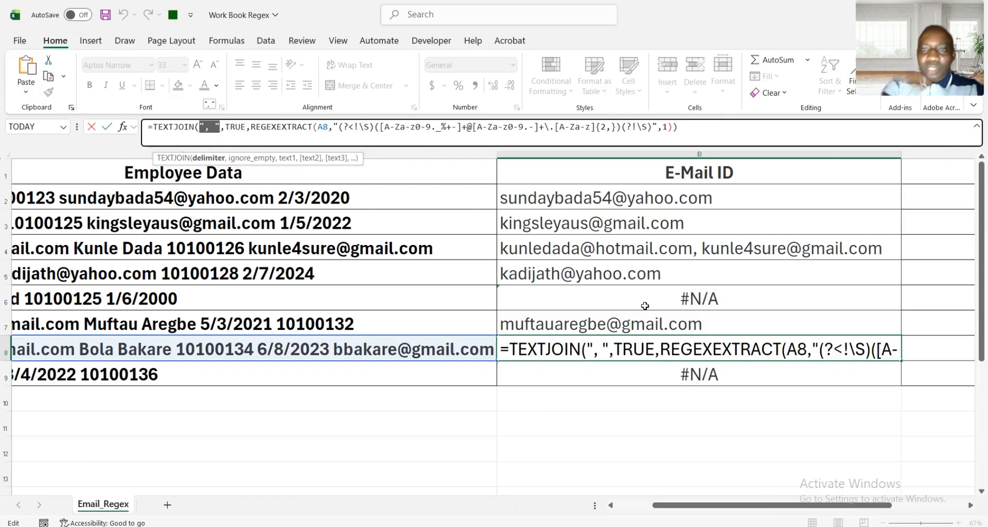
{"action": "left_click", "coordinate": [689, 302]}
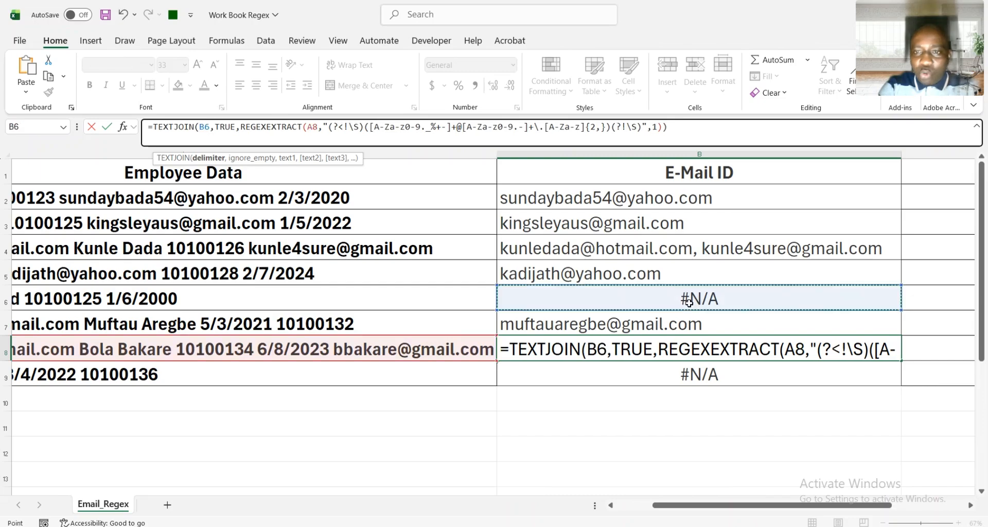
{"action": "key", "text": "Escape"}
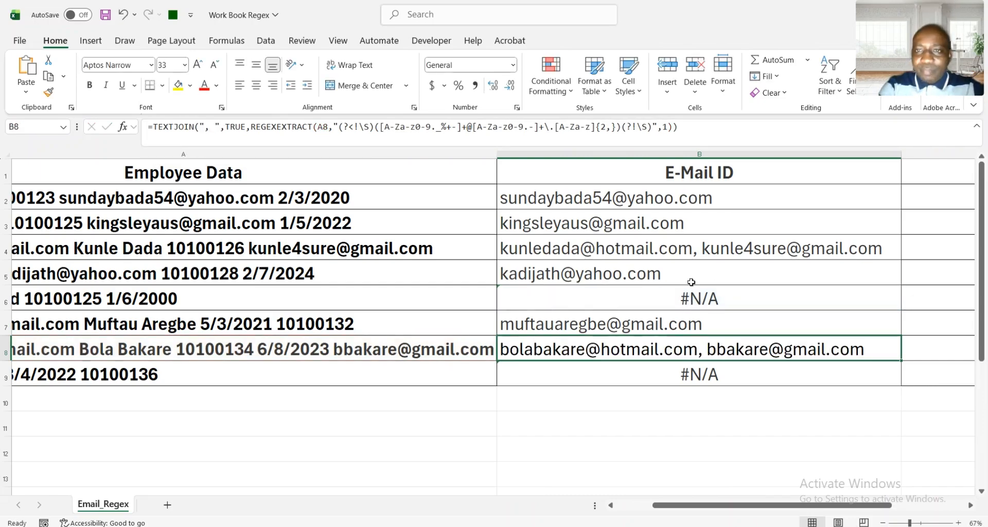
Compare the error results in B6 and B9 with the employee data in A6 and A9.
{"action": "left_click", "coordinate": [697, 293]}
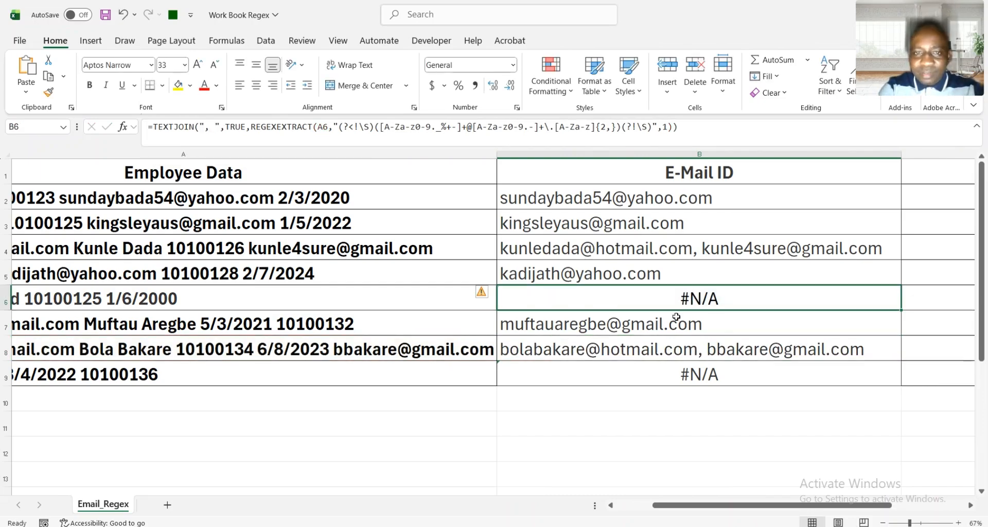
{"action": "left_click", "coordinate": [710, 376]}
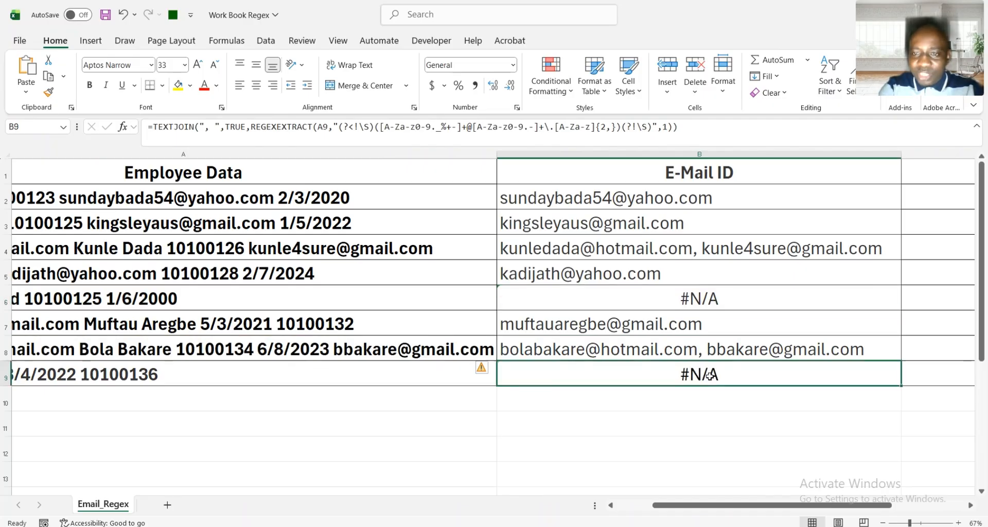
{"action": "left_click", "coordinate": [677, 297]}
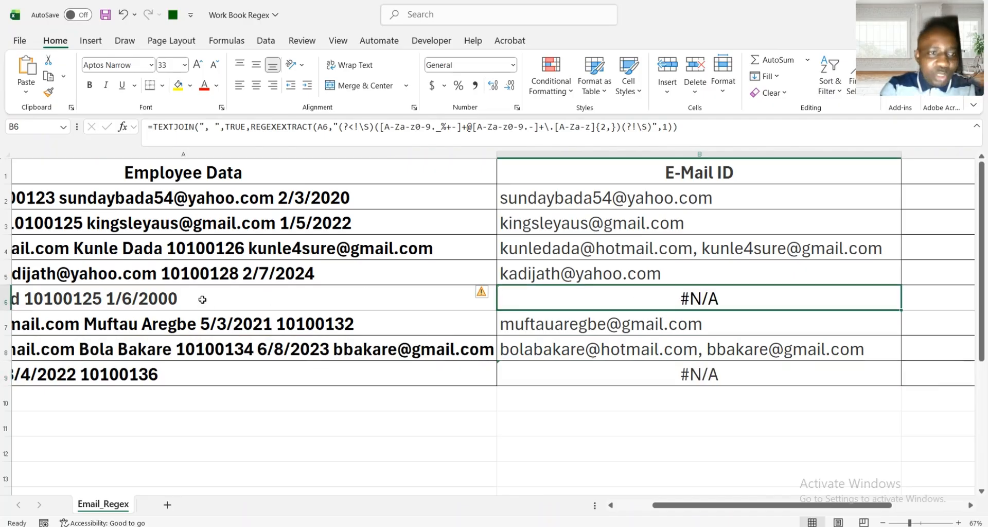
{"action": "scroll", "coordinate": [200, 301], "scroll_direction": "left", "scroll_amount": 3}
{"action": "left_click", "coordinate": [165, 298]}
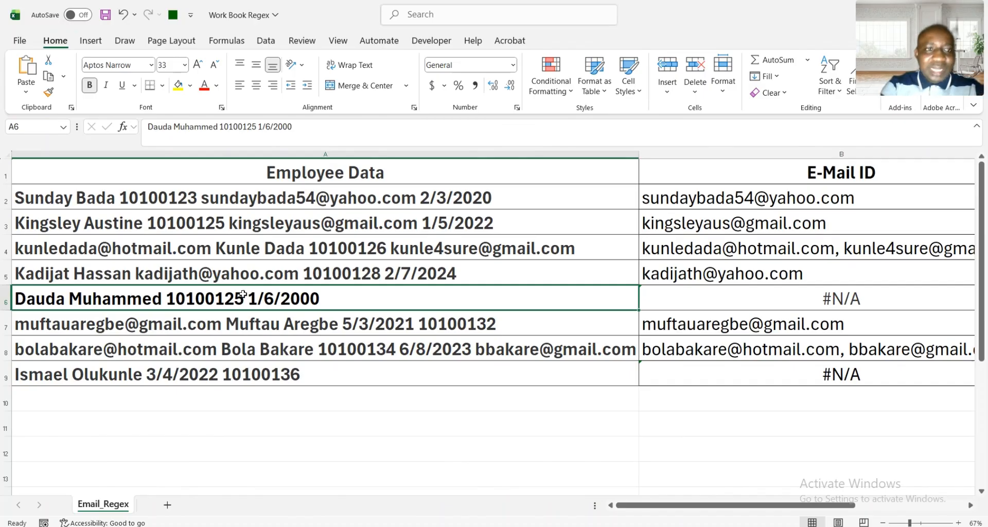
{"action": "left_click", "coordinate": [221, 372]}
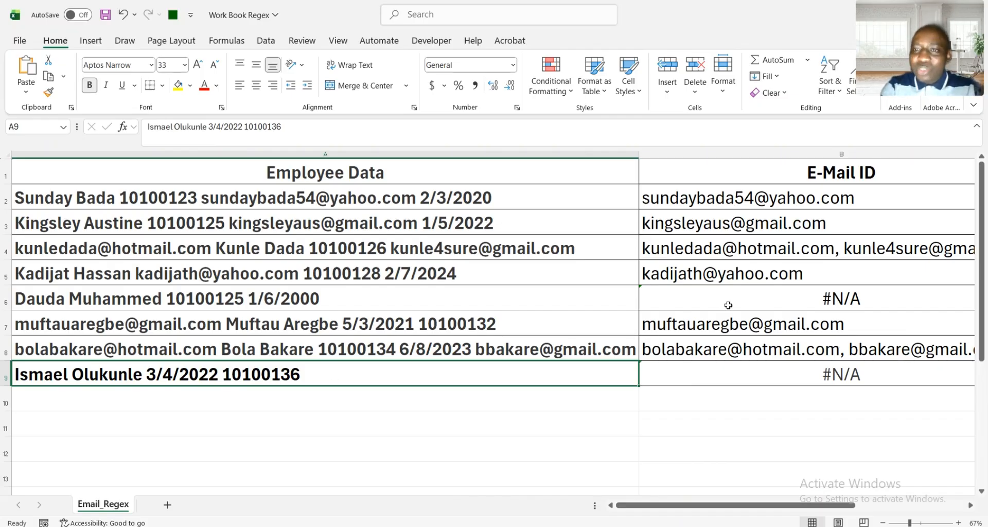
{"action": "scroll", "coordinate": [728, 305], "scroll_direction": "right", "scroll_amount": 3}
{"action": "scroll", "coordinate": [728, 305], "scroll_direction": "right", "scroll_amount": 4}
{"action": "left_click", "coordinate": [687, 297]}
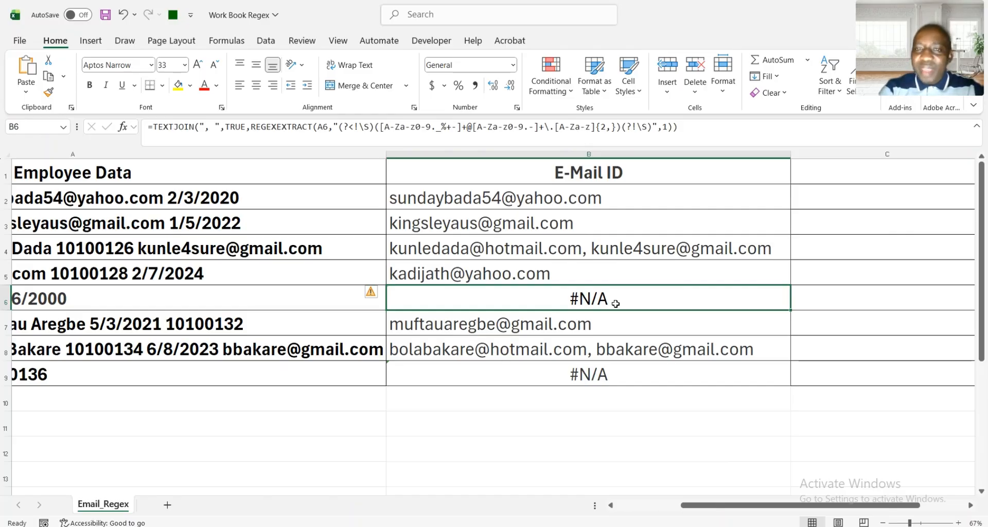
Wrap the TEXTJOIN formula in B2 in an IFERROR function with an empty string "" as the value_if_error.
{"action": "left_click", "coordinate": [476, 200]}
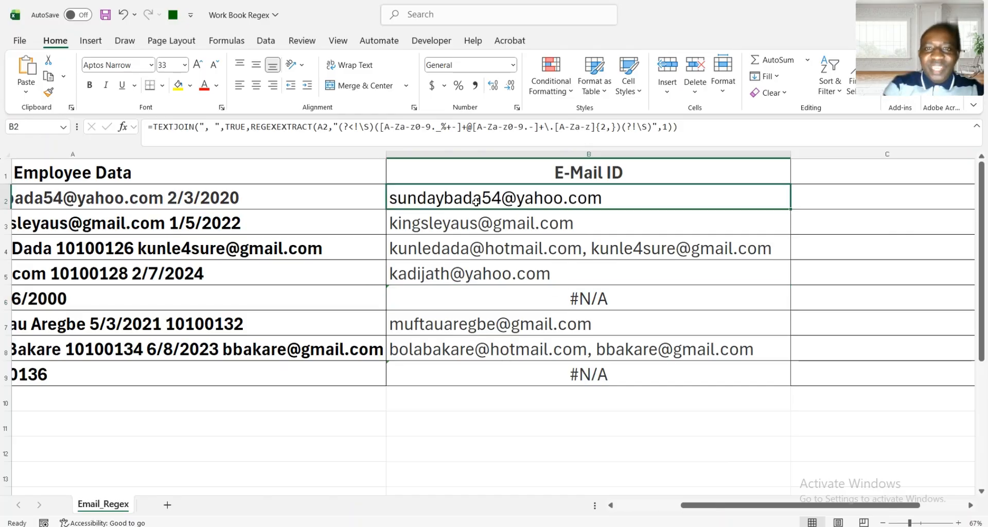
{"action": "left_click", "coordinate": [154, 126]}
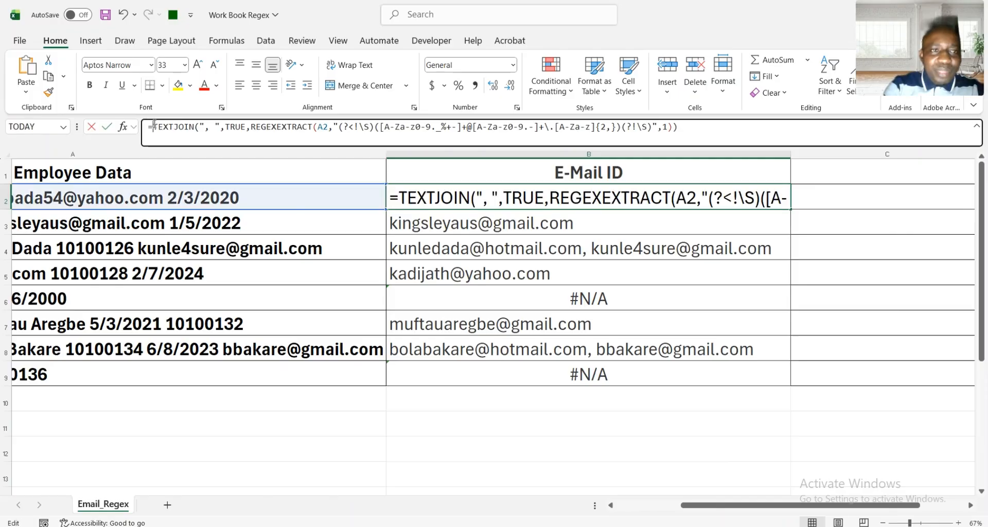
{"action": "type", "text": "if"}
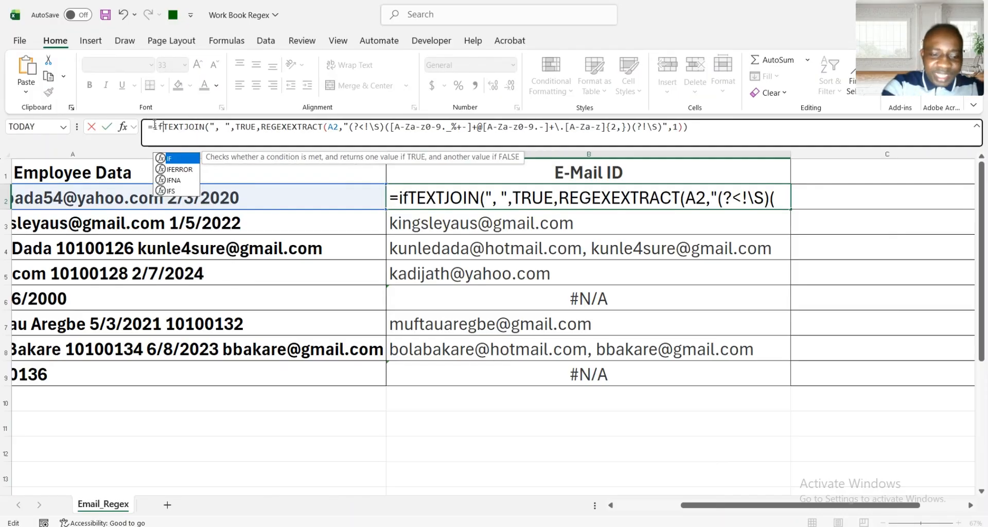
{"action": "type", "text": "error"}
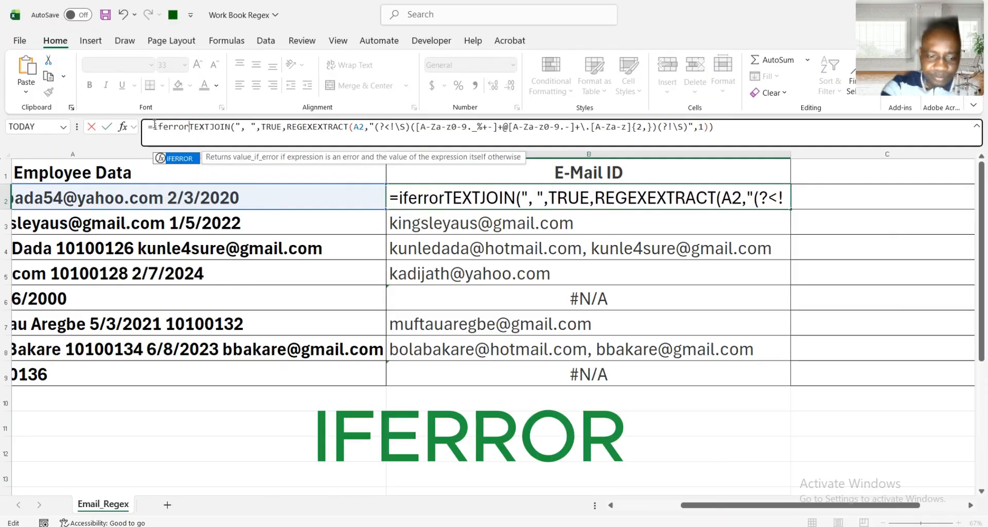
{"action": "type", "text": "("}
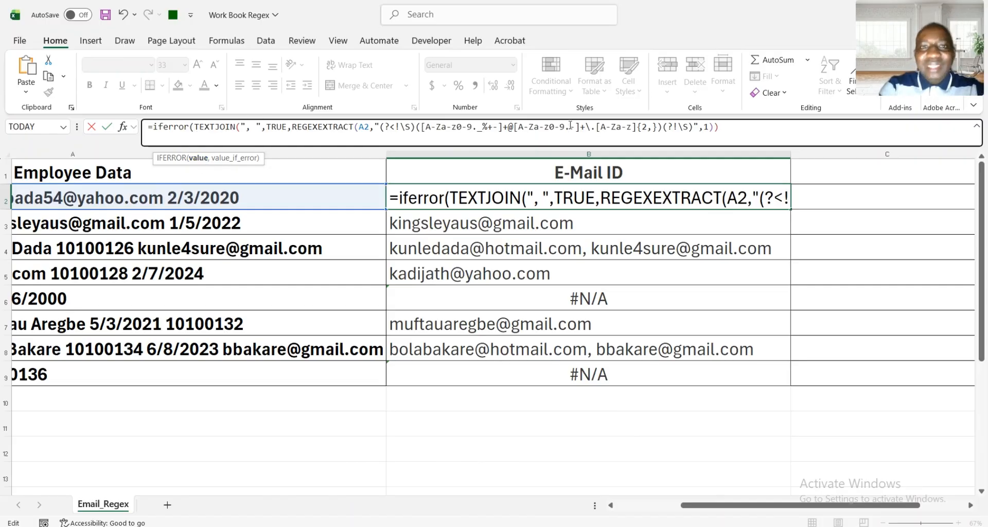
{"action": "left_click", "coordinate": [725, 127]}
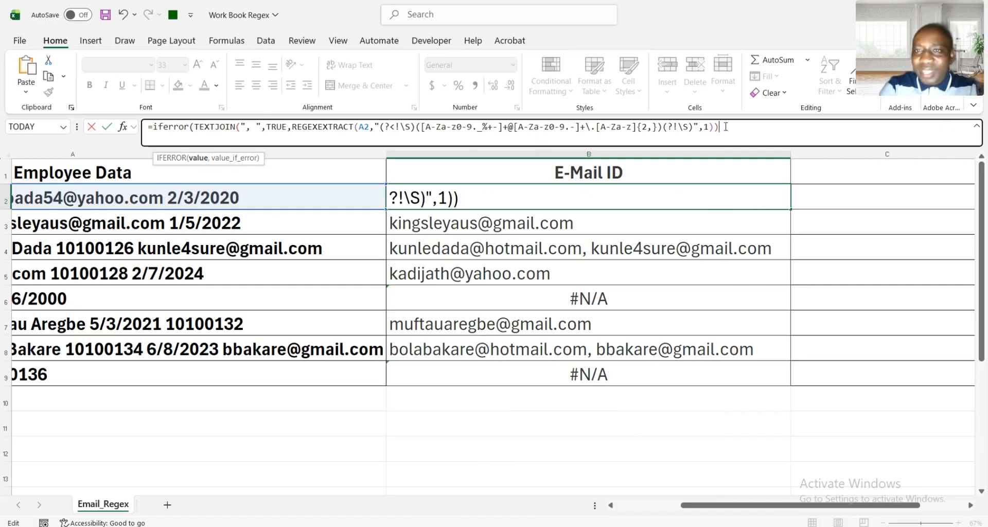
{"action": "type", "text": ","}
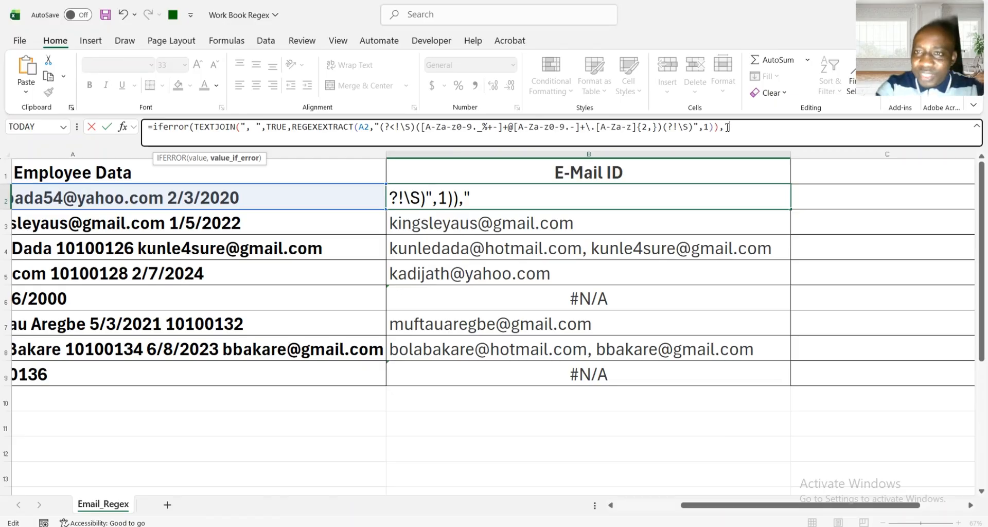
{"action": "type", "text": "\""}
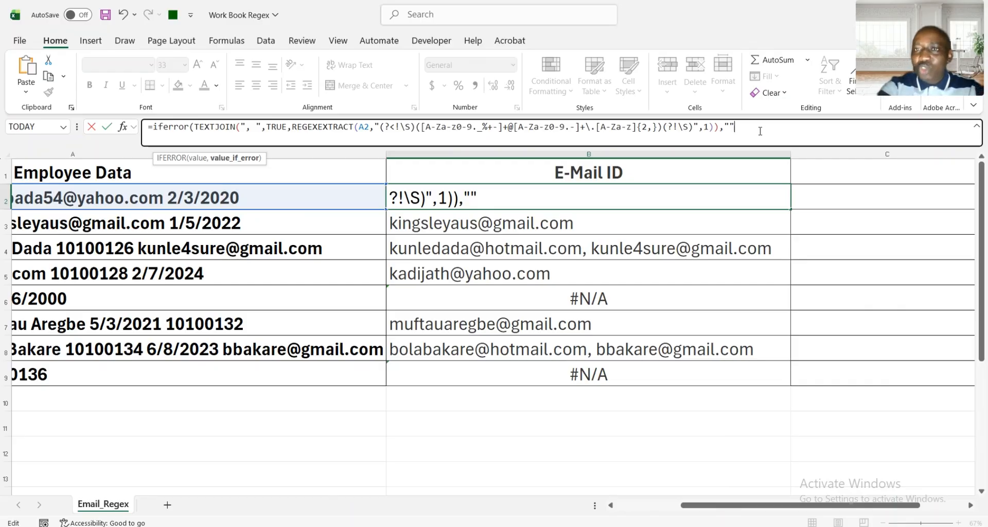
{"action": "type", "text": ")"}
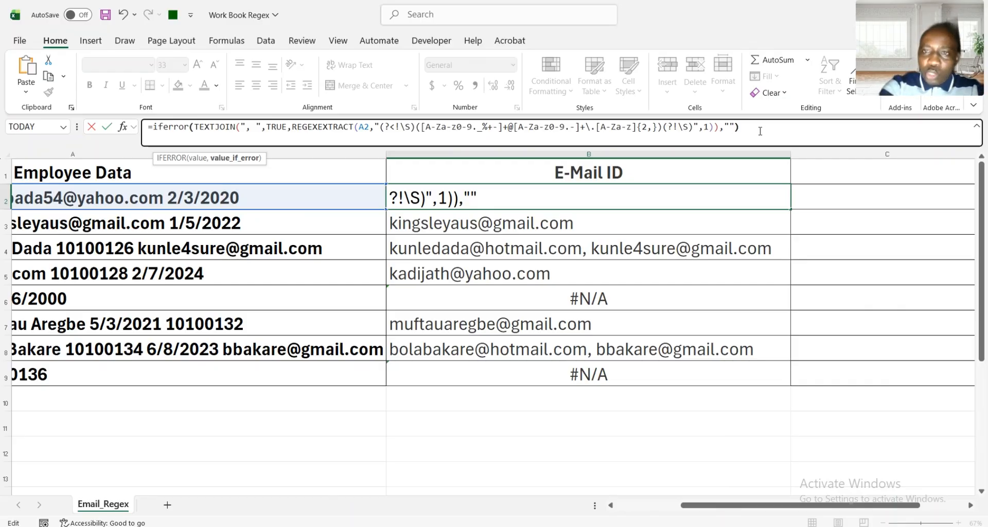
{"action": "key", "text": "Return"}
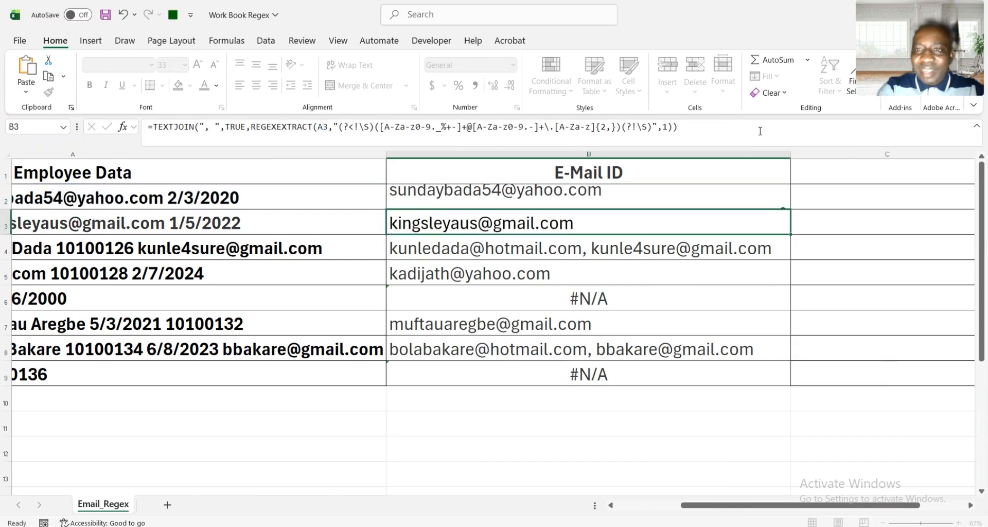
Fill the IFERROR formula from B2 down to B9 and check the result in B6.
{"action": "left_click", "coordinate": [721, 195]}
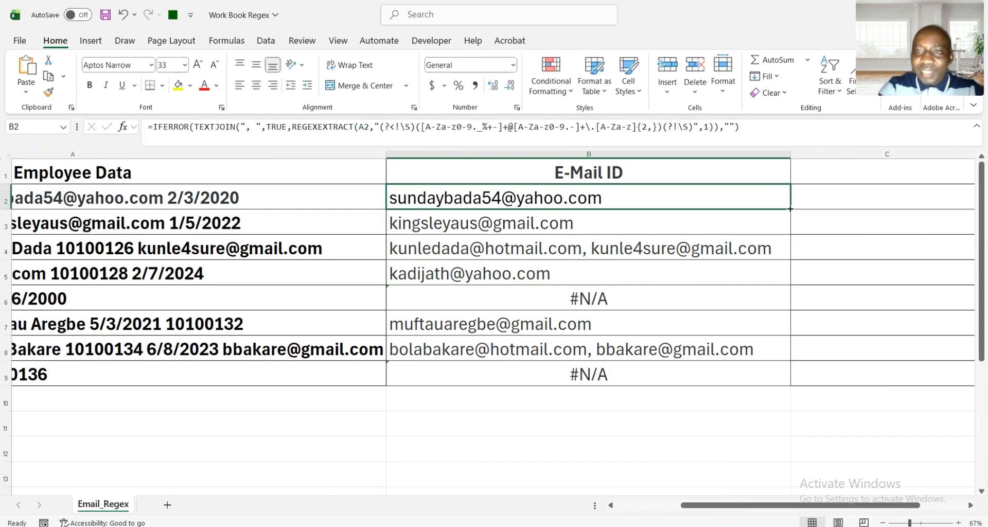
{"action": "left_click_drag", "start_coordinate": [790, 209], "coordinate": [783, 385]}
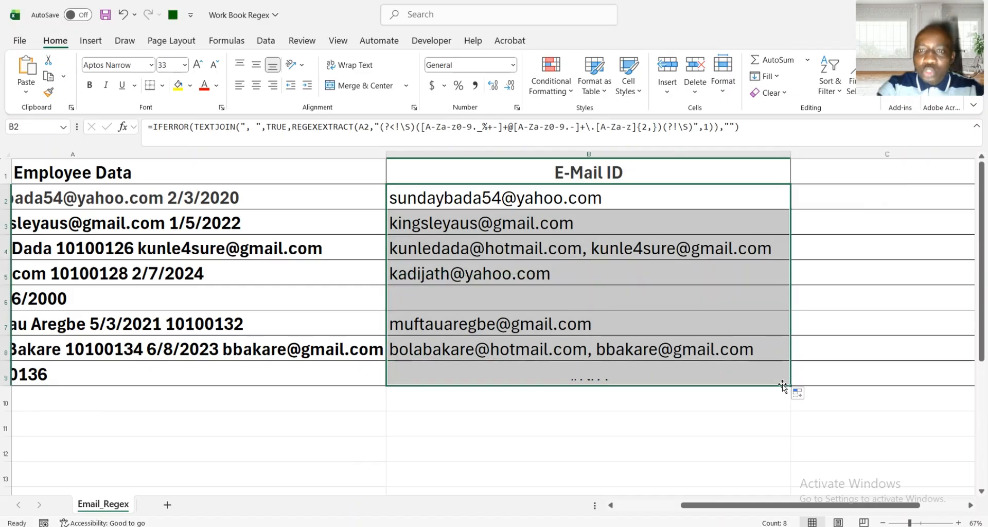
{"action": "left_click", "coordinate": [588, 298]}
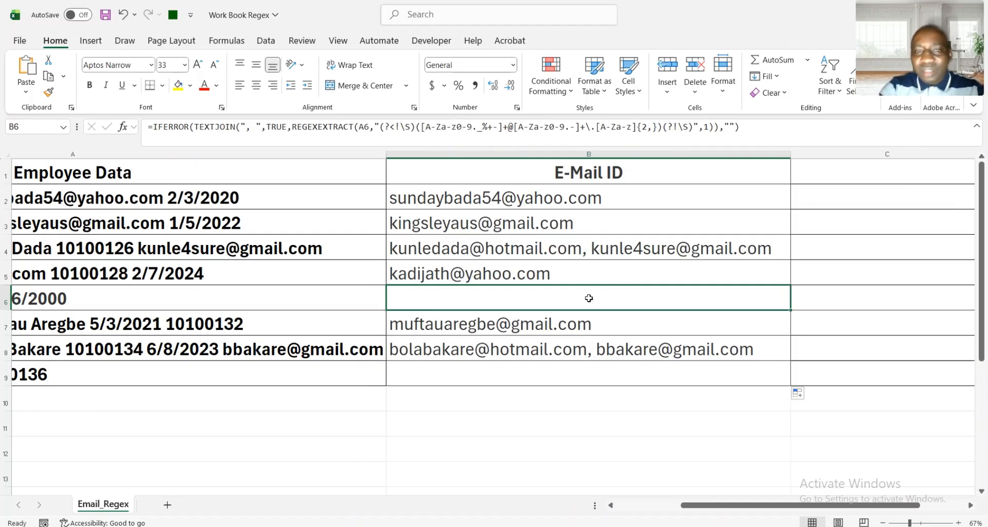
Begin a REGEXEXTRACT formula in B2 under the DATE heading with A2 as its text argument.
{"action": "scroll", "coordinate": [228, 304], "scroll_direction": "left", "scroll_amount": 5}
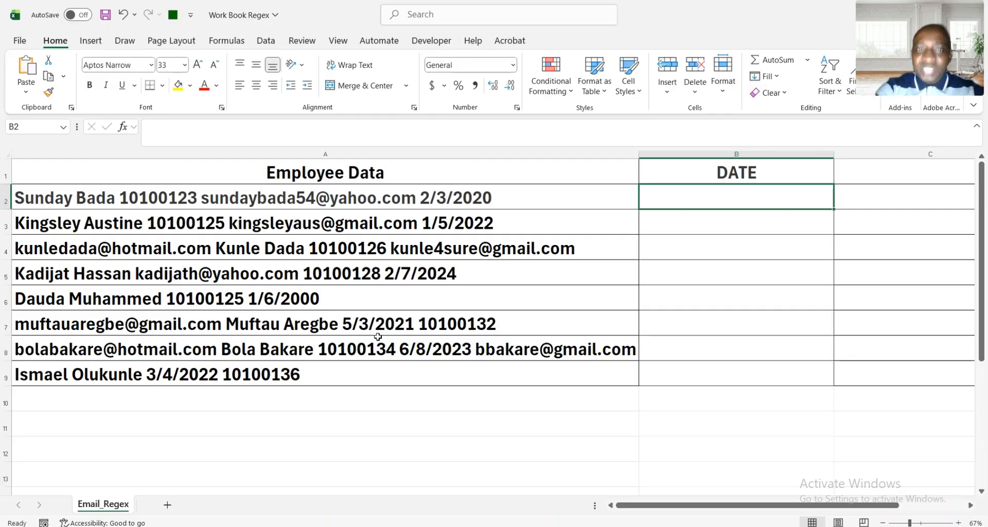
{"action": "left_click", "coordinate": [436, 200]}
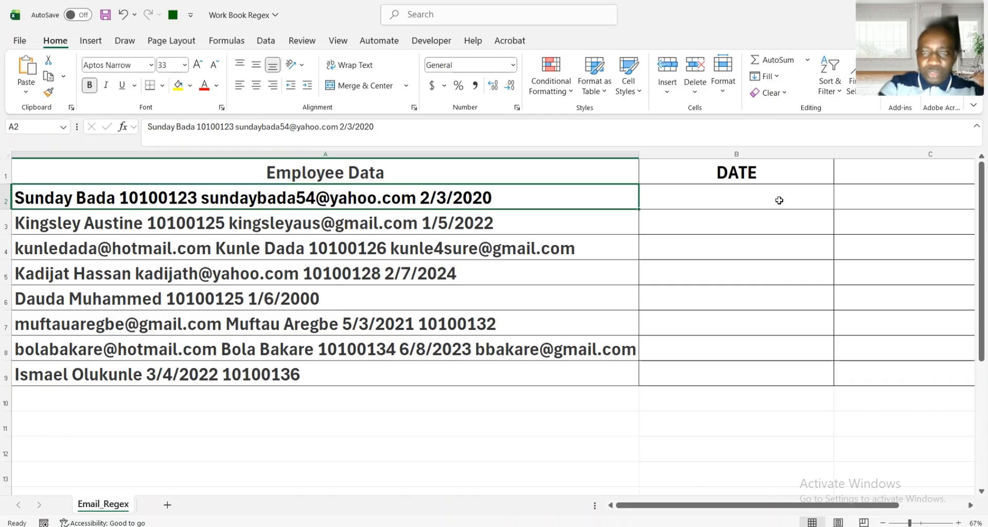
{"action": "left_click", "coordinate": [748, 203]}
{"action": "type", "text": "="}
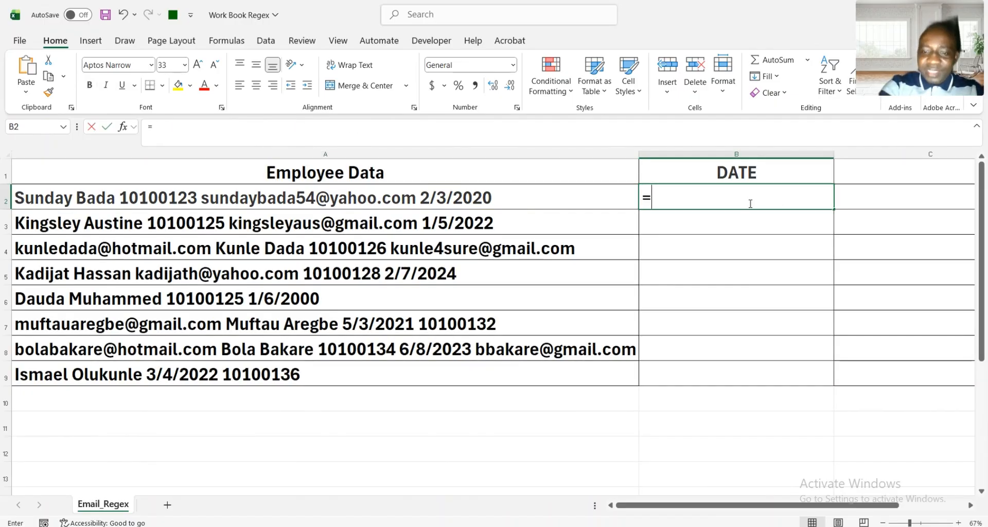
{"action": "type", "text": "REGEX"}
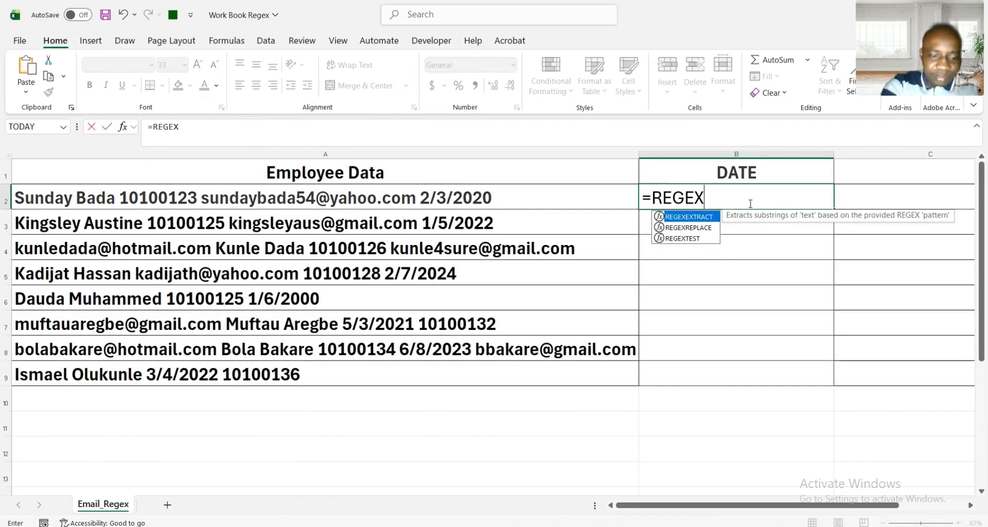
{"action": "type", "text": "E"}
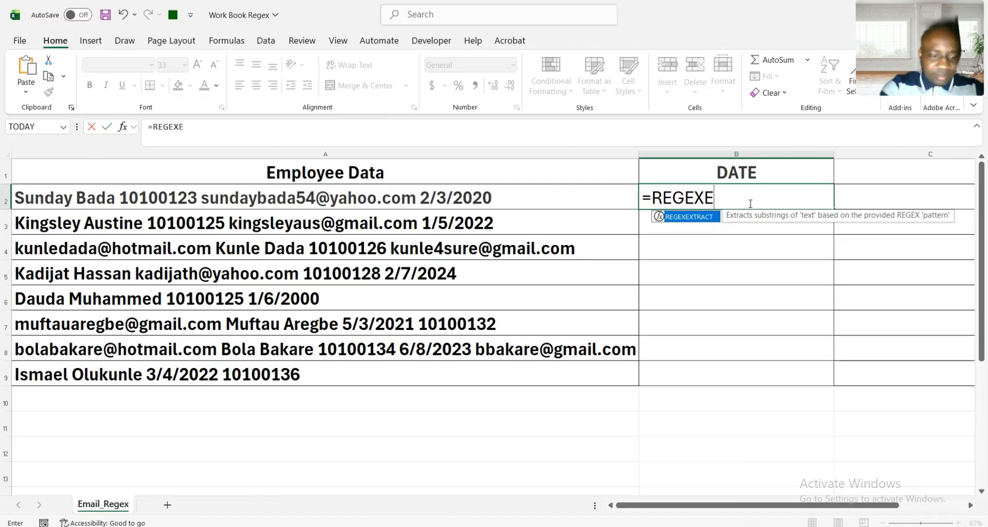
{"action": "key", "text": "Tab"}
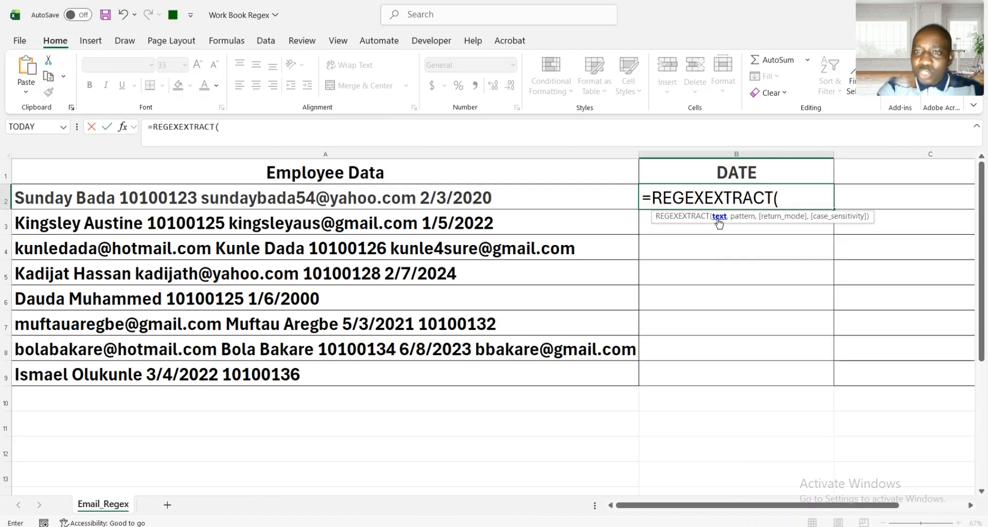
{"action": "left_click", "coordinate": [440, 199]}
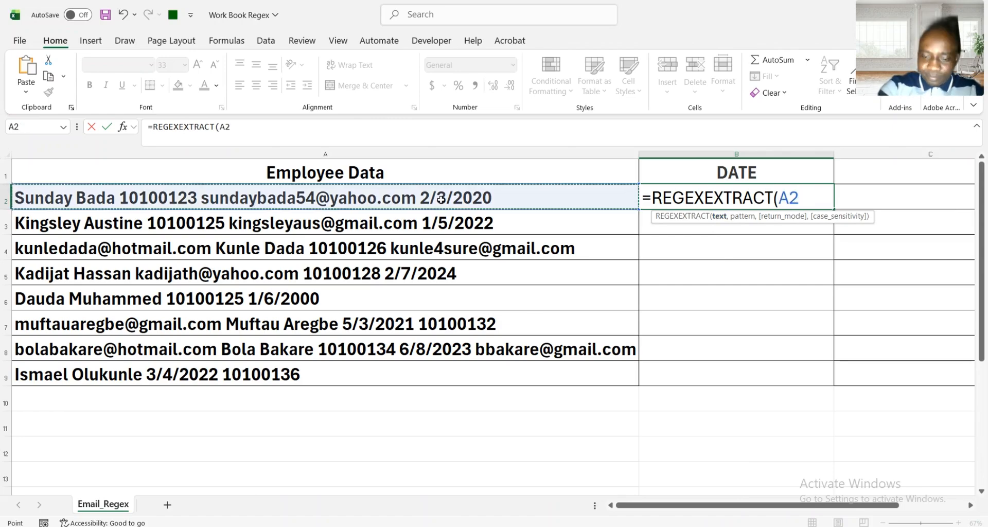
{"action": "type", "text": ","}
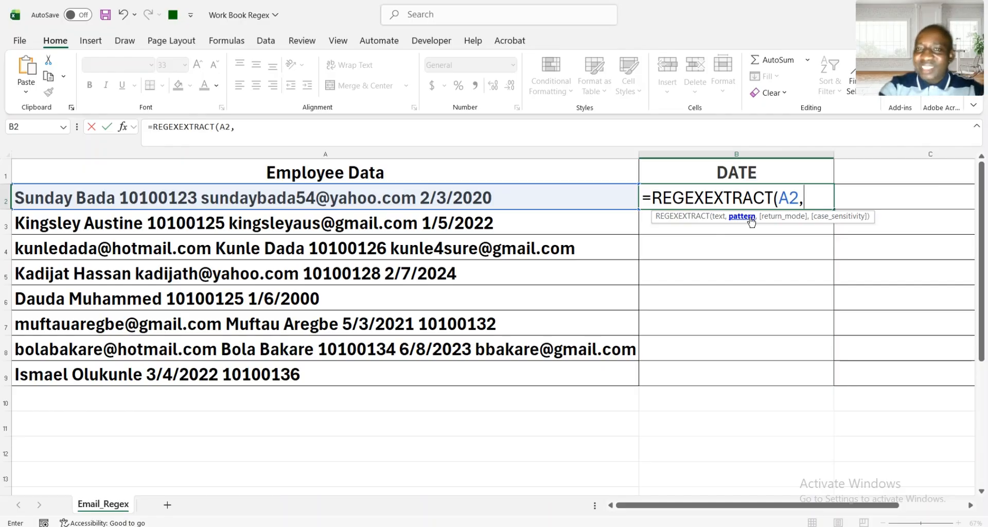
Switch to ChatGPT and send the prompt "Generate a pattern to extract a date from a text with the use of regexextract function".
{"action": "key", "text": "alt+Tab"}
{"action": "key", "text": "alt+Tab"}
{"action": "key", "text": "alt+Tab"}
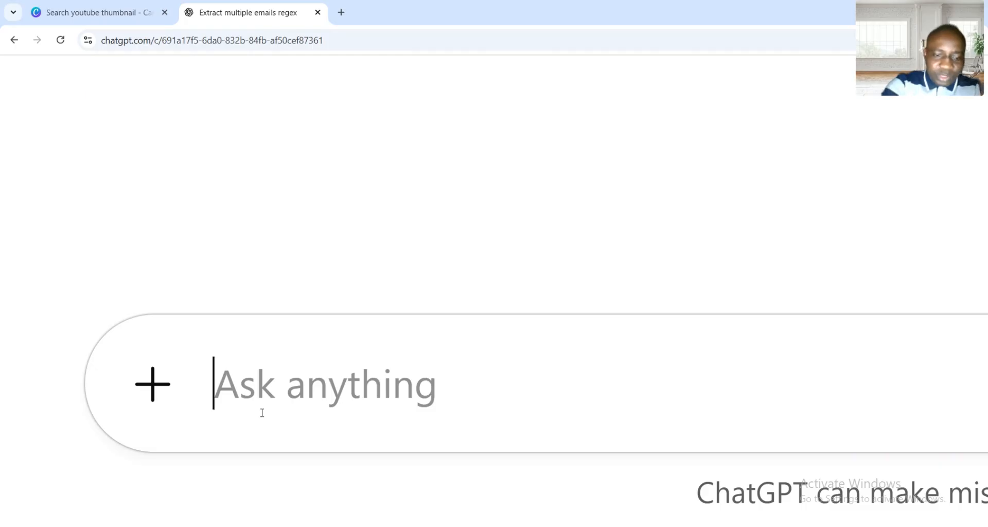
{"action": "type", "text": "Genera"}
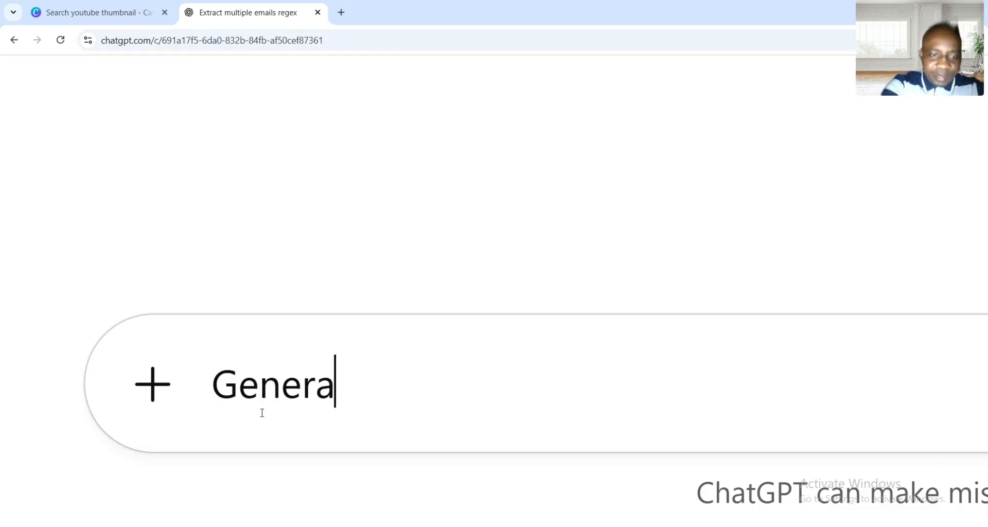
{"action": "type", "text": "te a patt"}
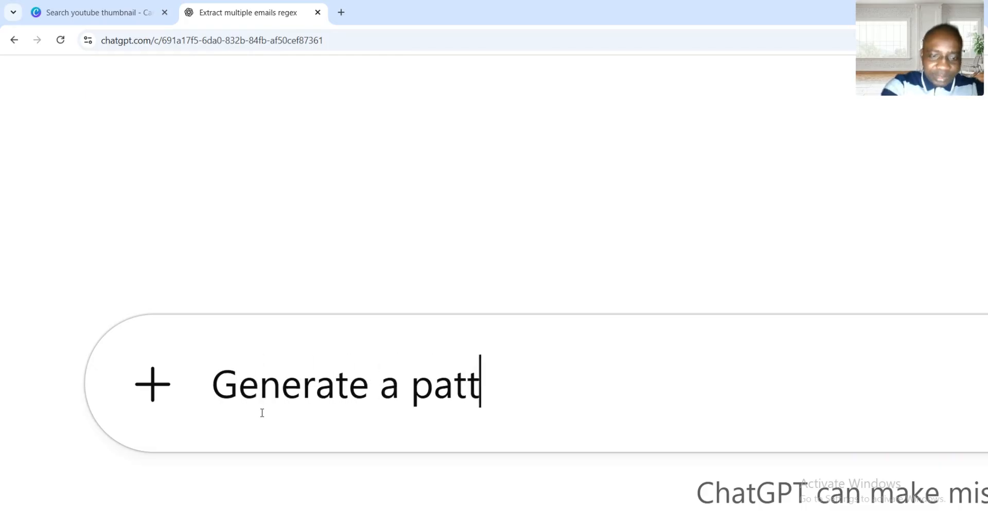
{"action": "type", "text": "ern to "}
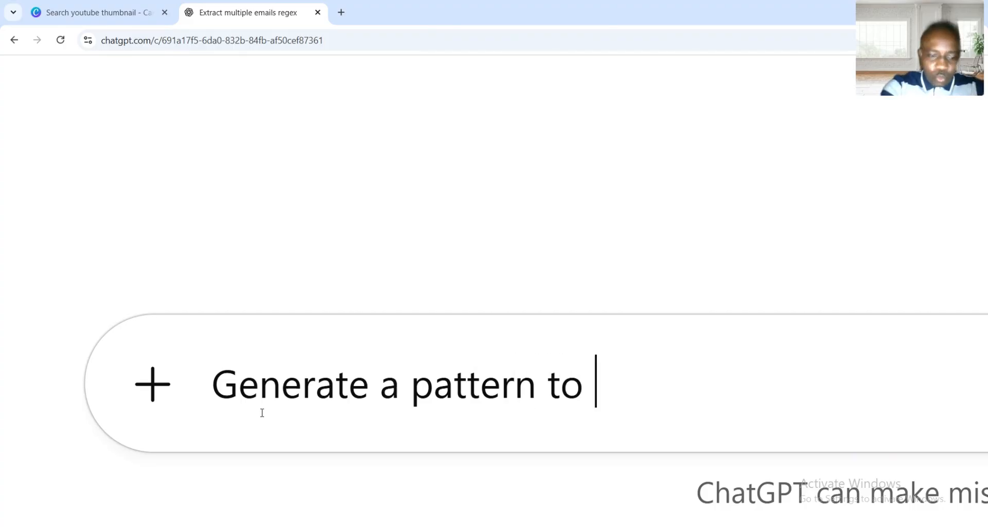
{"action": "type", "text": "extract "}
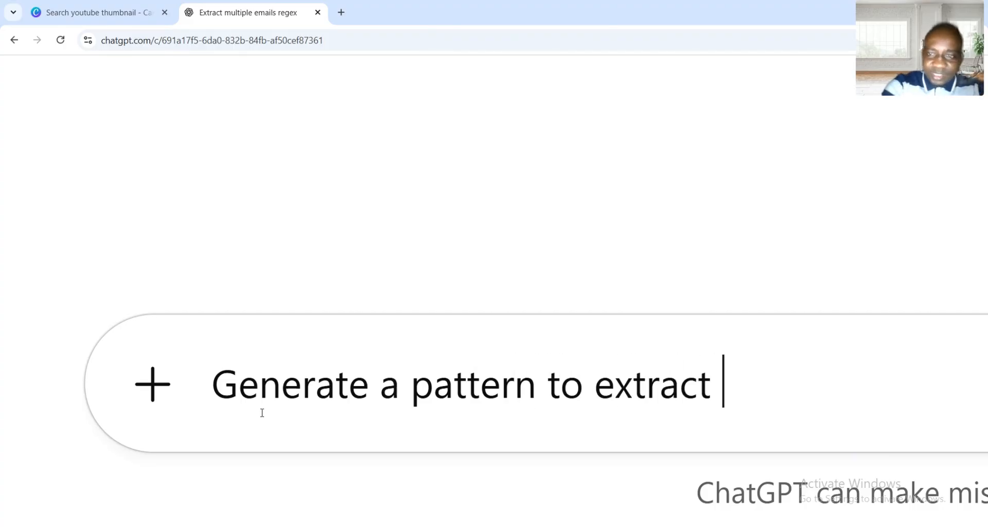
{"action": "type", "text": "a da"}
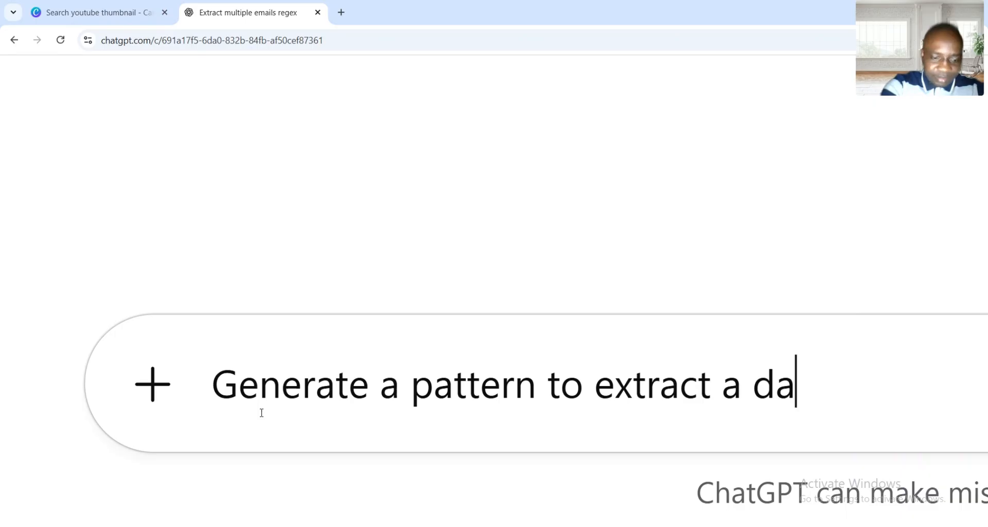
{"action": "type", "text": "te from "}
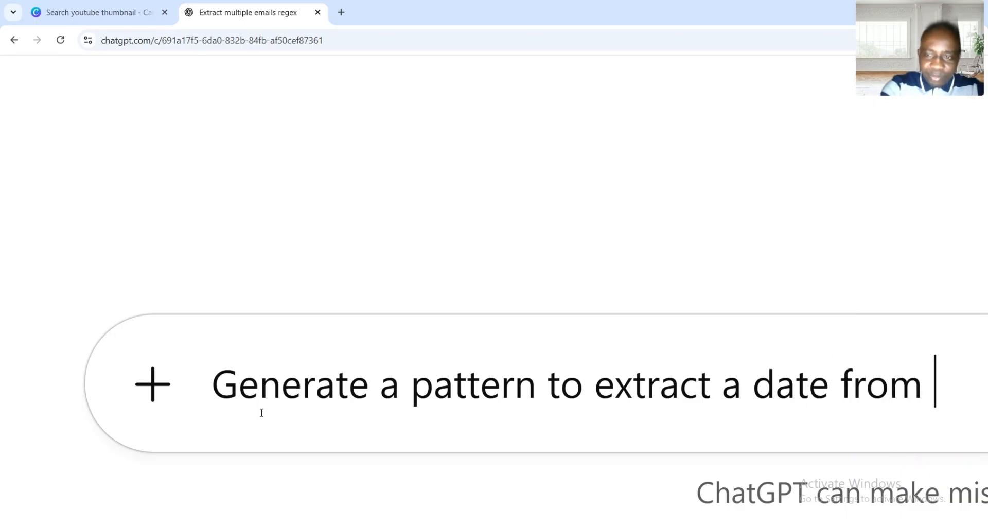
{"action": "type", "text": "a text"}
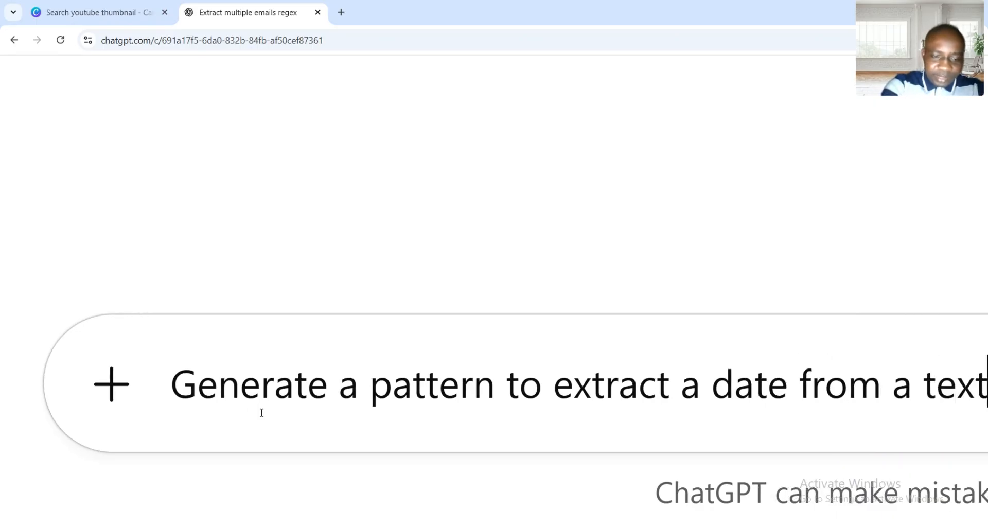
{"action": "type", "text": " with"}
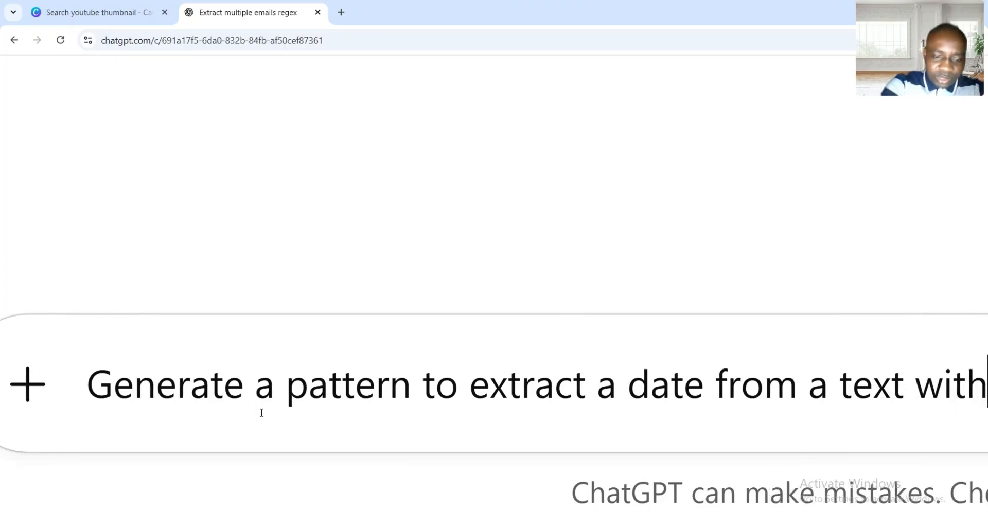
{"action": "type", "text": " the use o"}
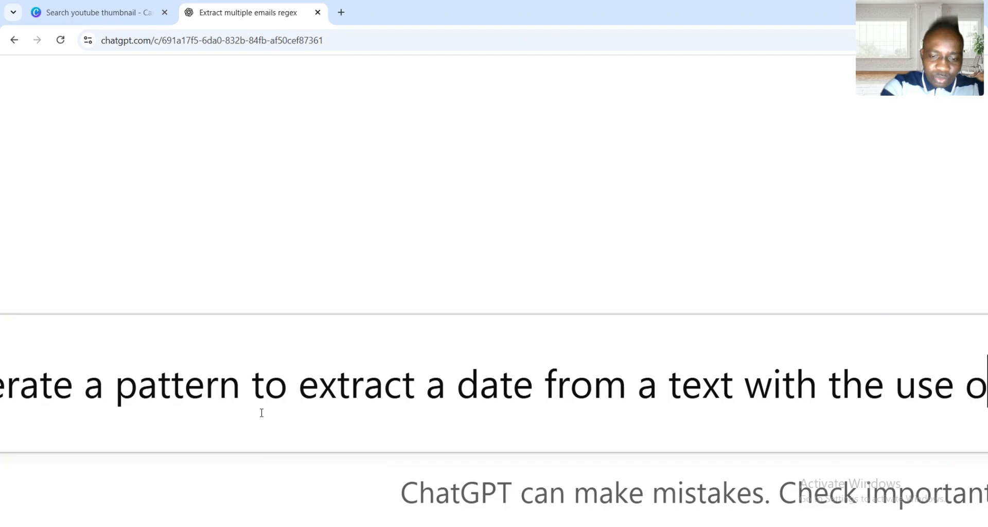
{"action": "type", "text": "f regexe"}
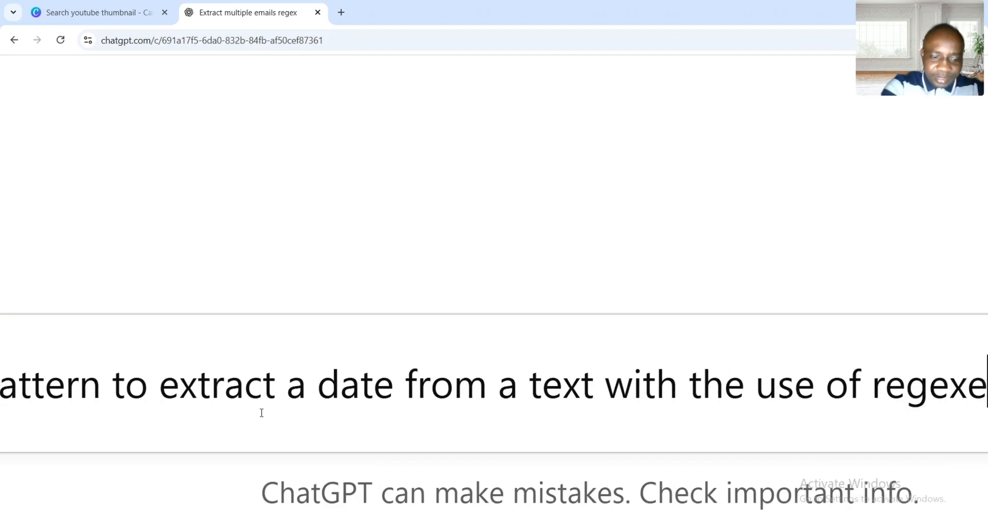
{"action": "type", "text": "xtract"}
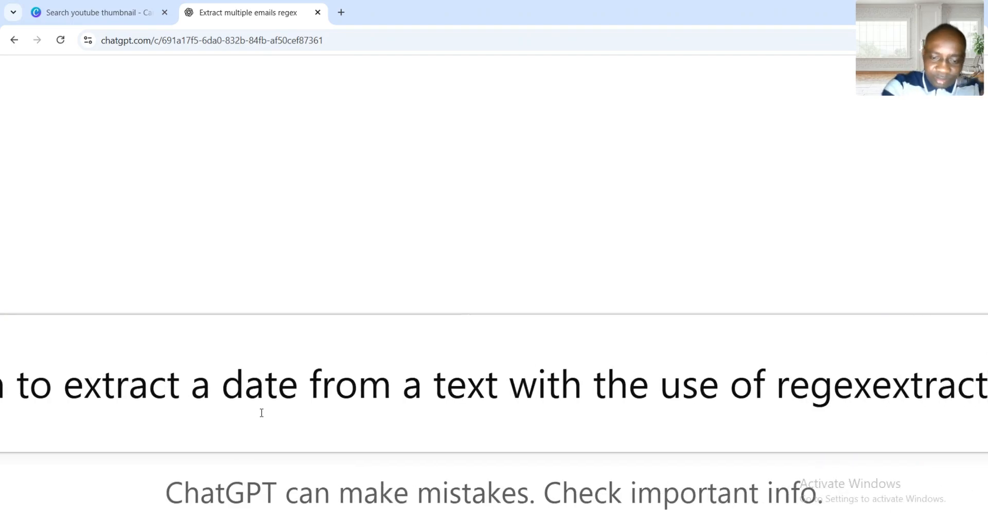
{"action": "type", "text": " fun"}
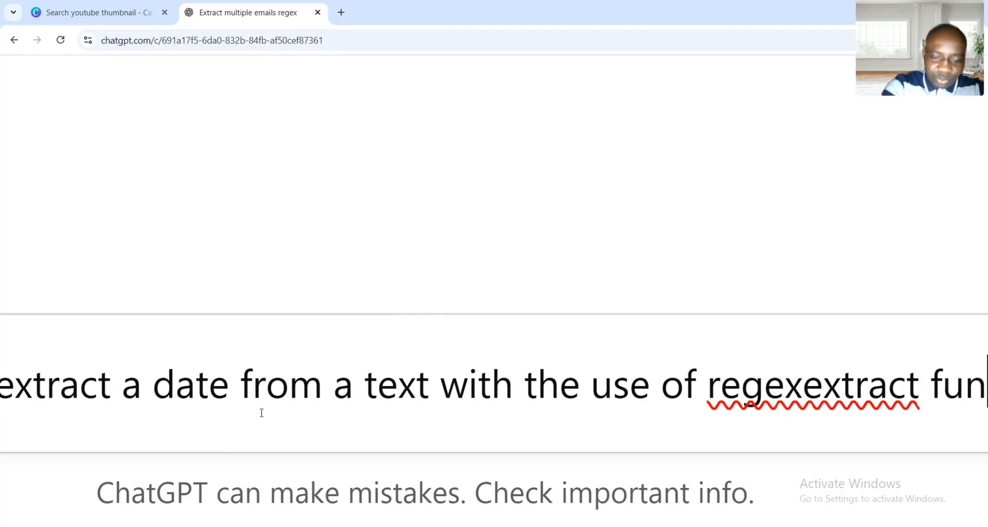
{"action": "type", "text": "ction"}
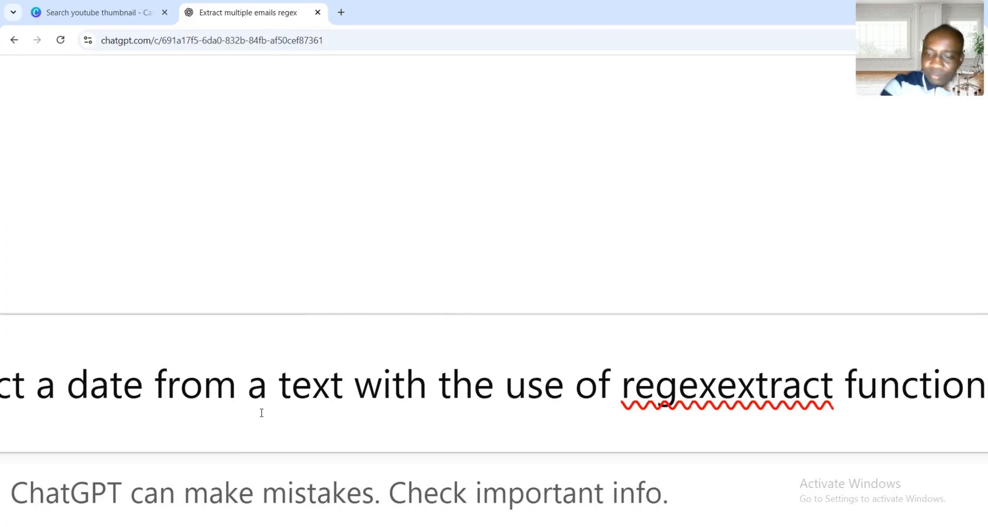
{"action": "key", "text": "Return"}
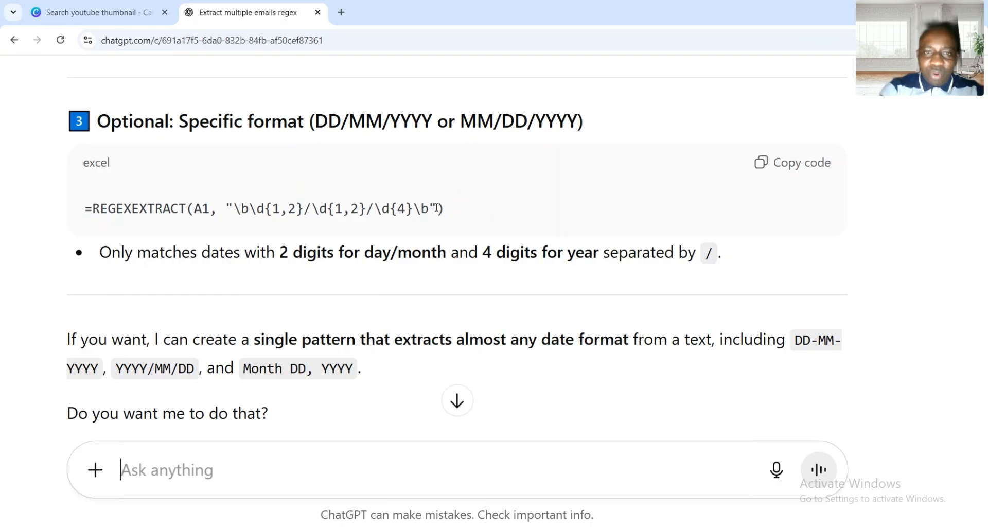
Copy the quoted DD/MM/YYYY pattern "\b\d{1,2}/\d{1,2}/\d{4}\b" from the third formula in the answer and return to Excel.
{"action": "left_click_drag", "start_coordinate": [437, 208], "coordinate": [227, 203]}
{"action": "key", "text": "ctrl+c"}
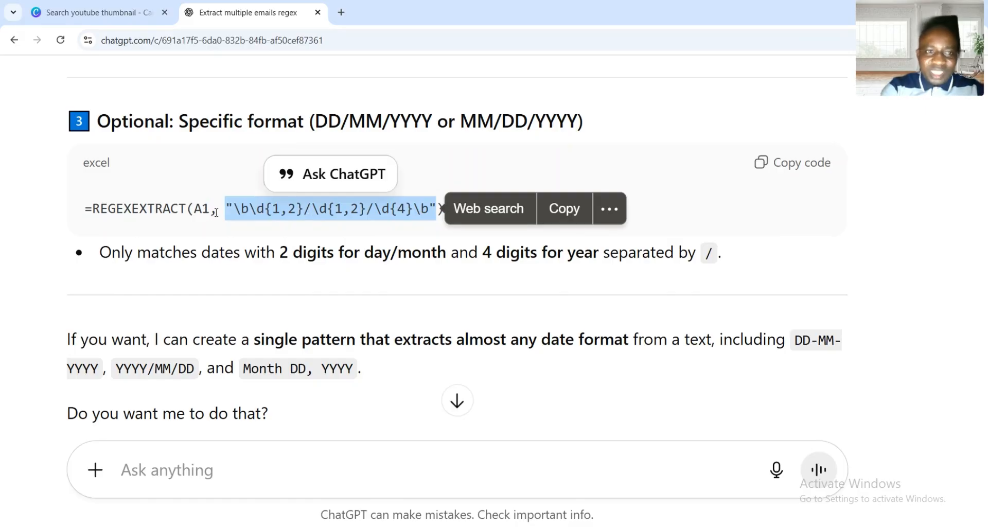
{"action": "key", "text": "alt+Tab"}
{"action": "key", "text": "alt+Tab"}
{"action": "key", "text": "alt+Tab"}
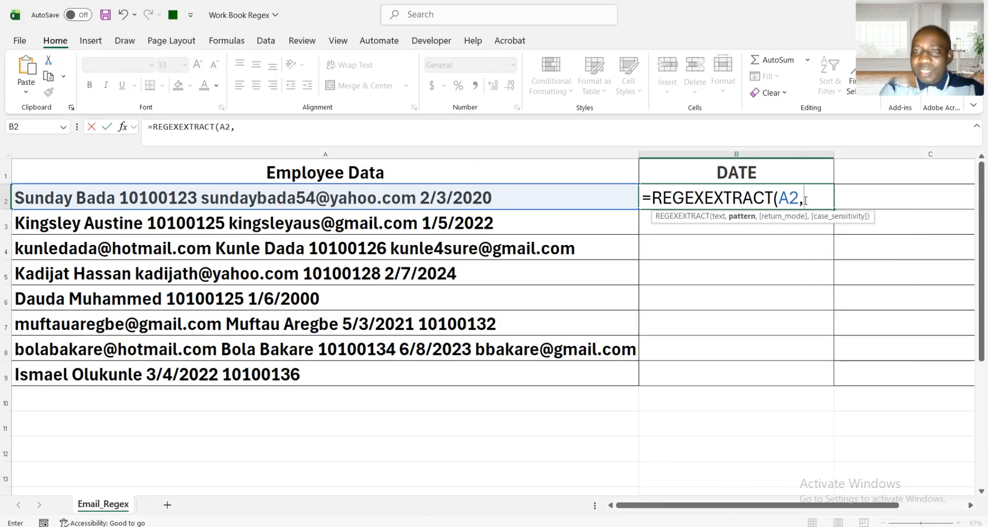
Complete the REGEXEXTRACT formula in B2 with the copied date pattern as its pattern argument and fill it down to B9.
{"action": "key", "text": "ctrl+v"}
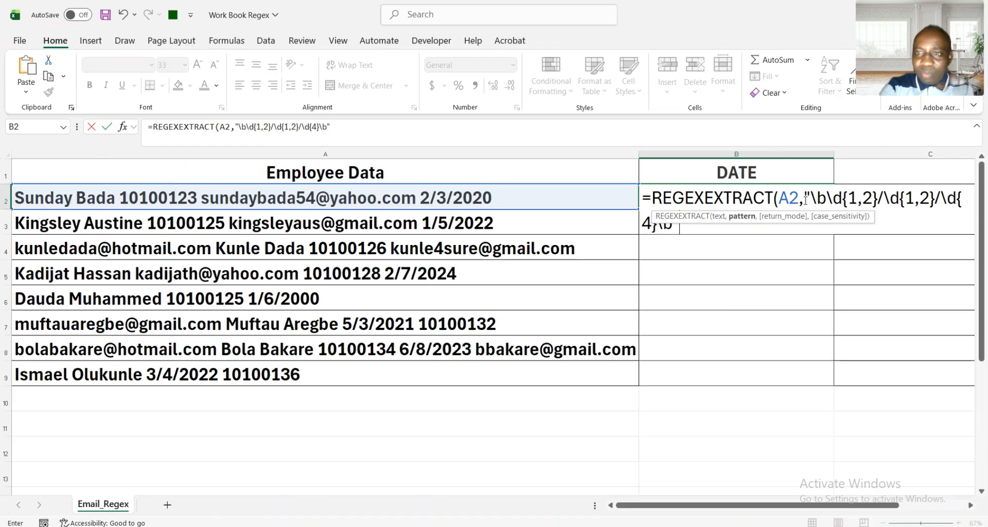
{"action": "left_click", "coordinate": [683, 226]}
{"action": "type", "text": ")"}
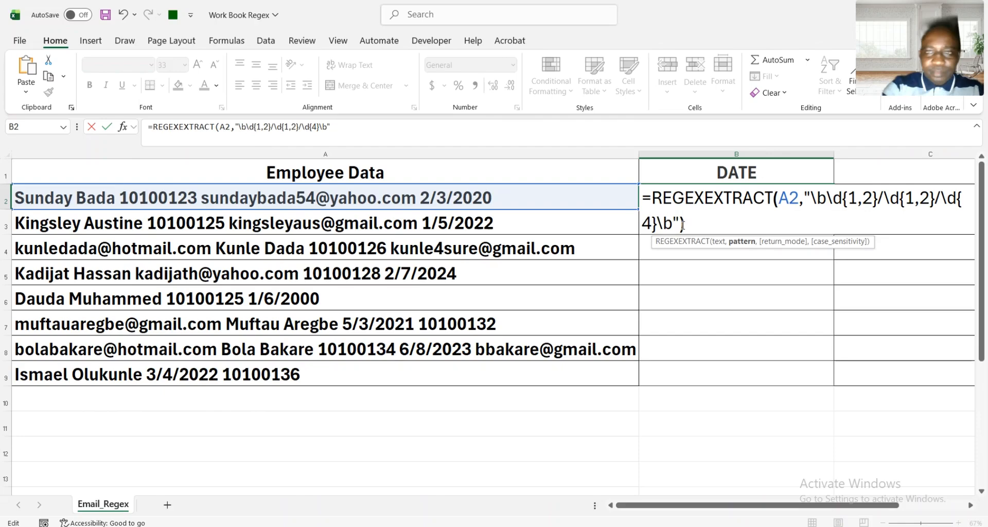
{"action": "key", "text": "Return"}
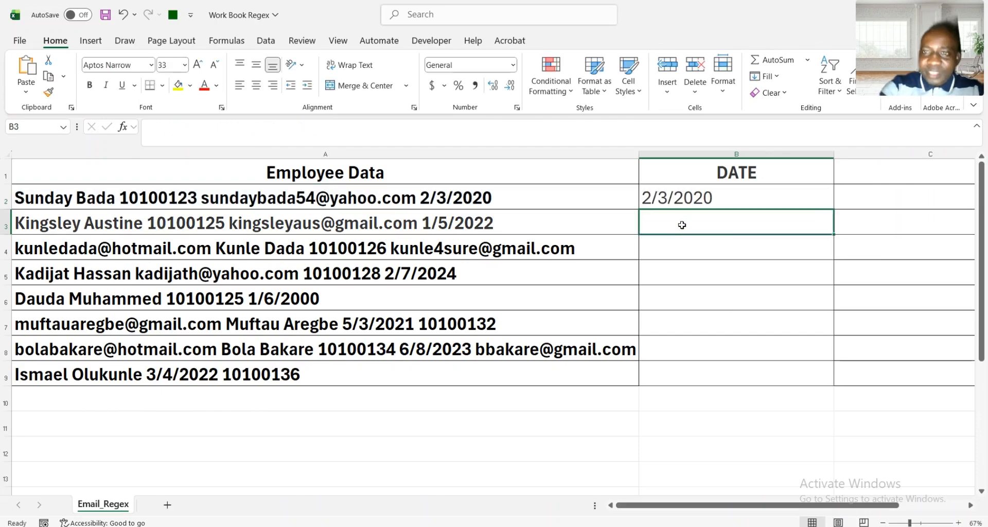
{"action": "left_click", "coordinate": [736, 198]}
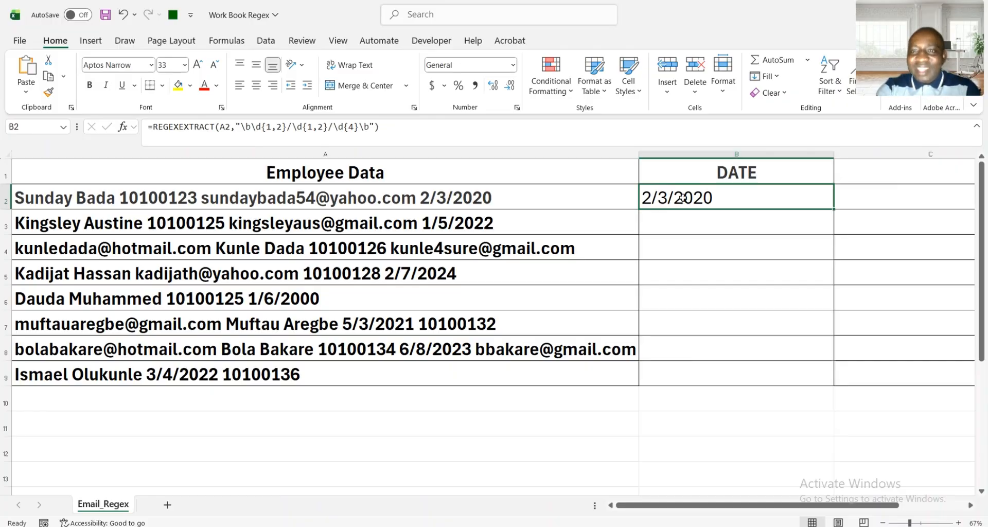
{"action": "double_click", "coordinate": [834, 206]}
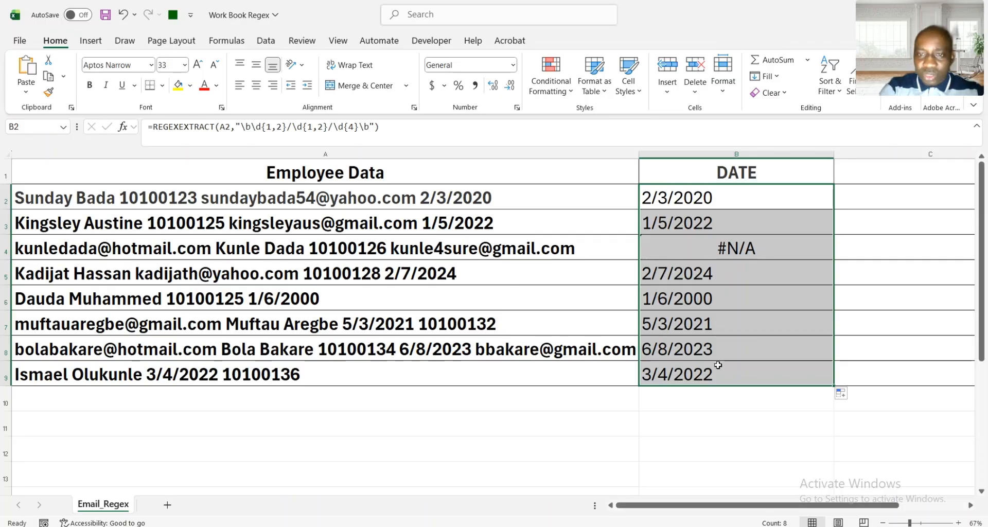
Compare the result in B4 with the employee data in A4 and A9, and select B2 to view its formula.
{"action": "left_click", "coordinate": [717, 250]}
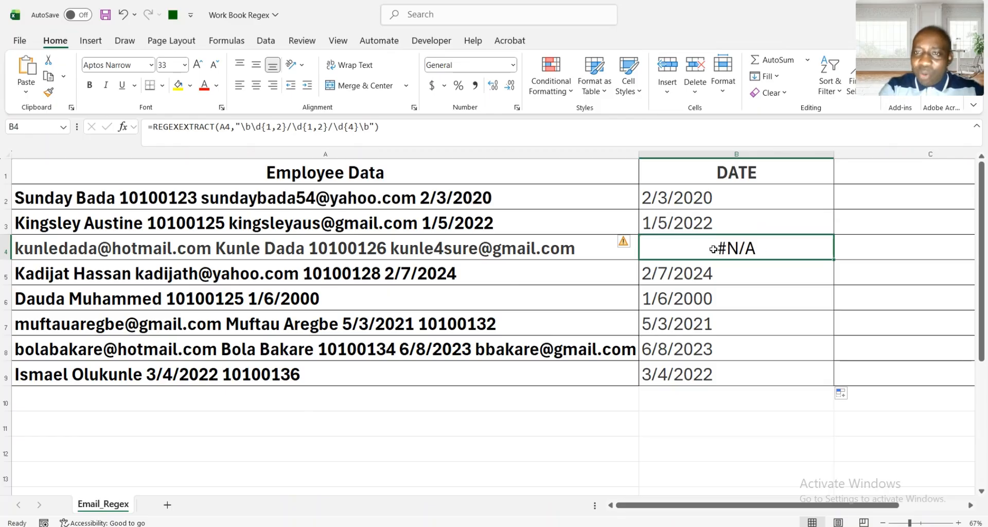
{"action": "left_click", "coordinate": [201, 247]}
{"action": "key", "text": "ctrl+b"}
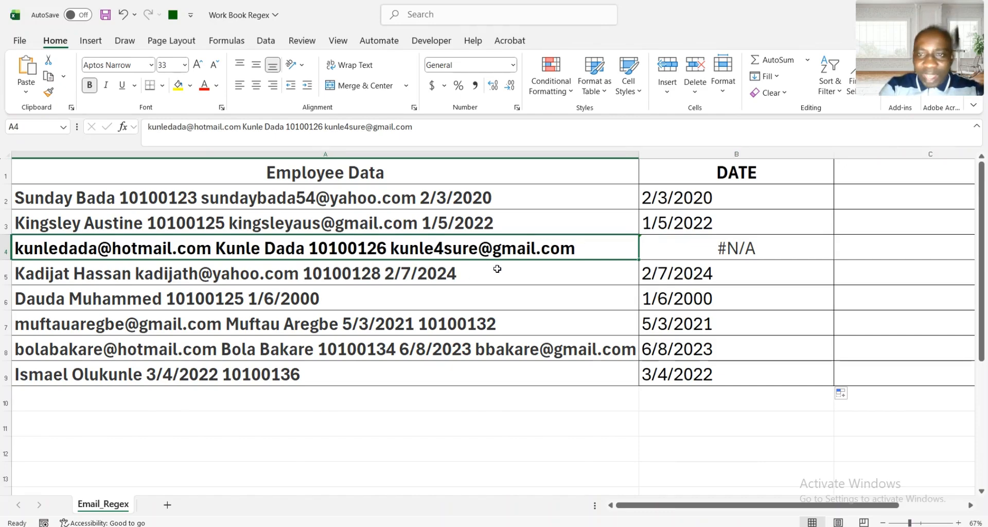
{"action": "left_click", "coordinate": [248, 375]}
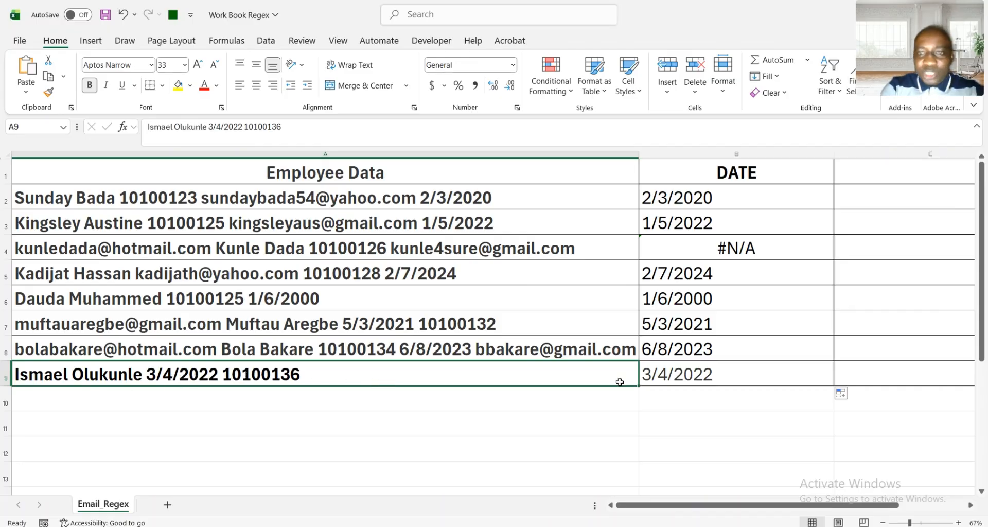
{"action": "left_click", "coordinate": [678, 246]}
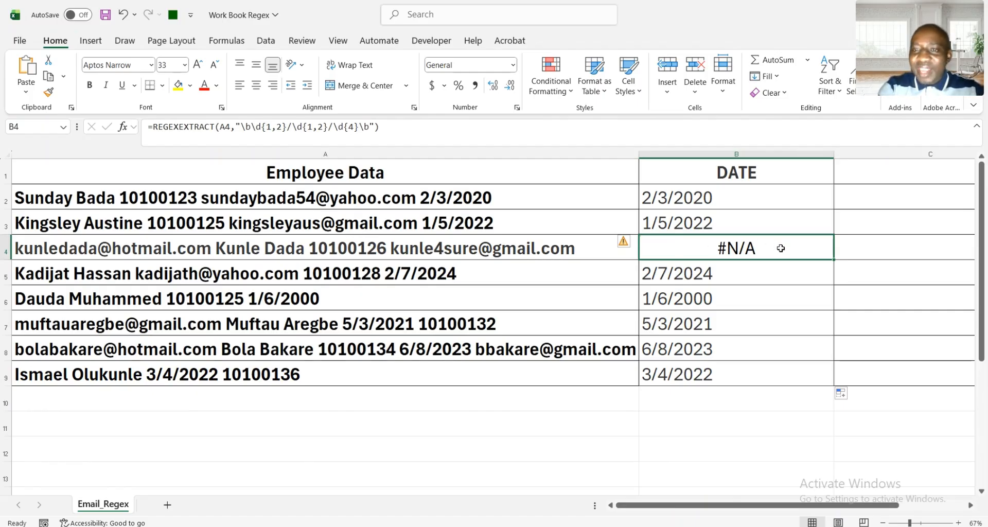
{"action": "left_click", "coordinate": [727, 195]}
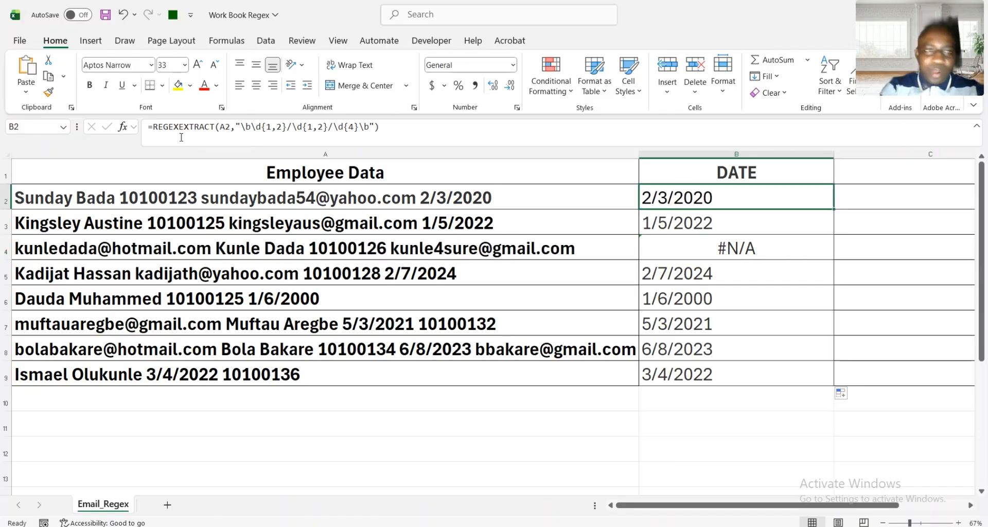
Wrap the REGEXEXTRACT formula in B2 in IFERROR with an empty string "" as the value if error.
{"action": "left_click", "coordinate": [153, 127]}
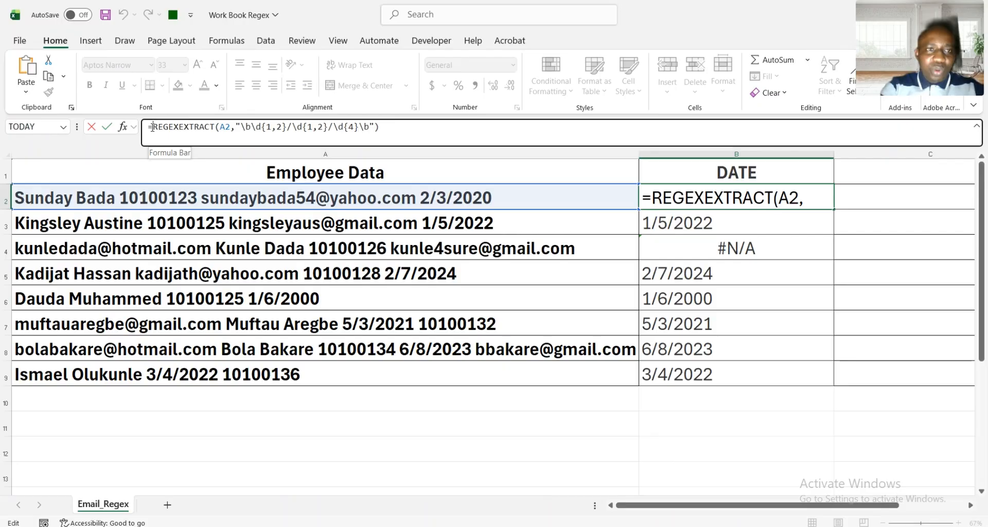
{"action": "type", "text": "IFERROR("}
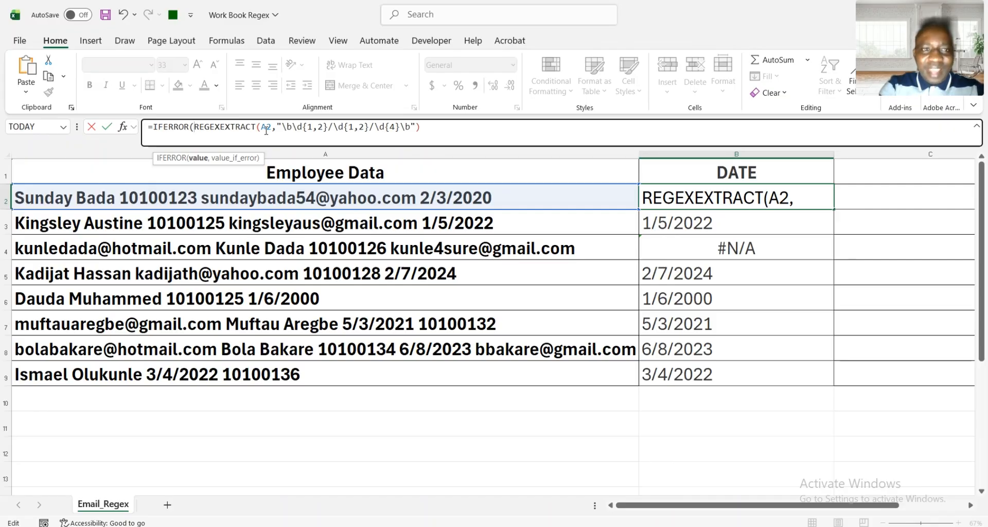
{"action": "left_click", "coordinate": [428, 129]}
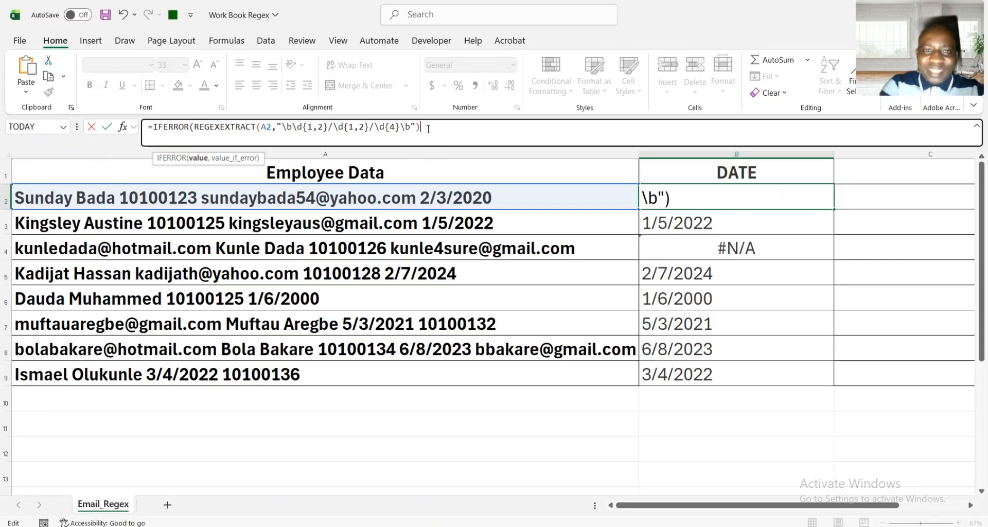
{"action": "type", "text": ","}
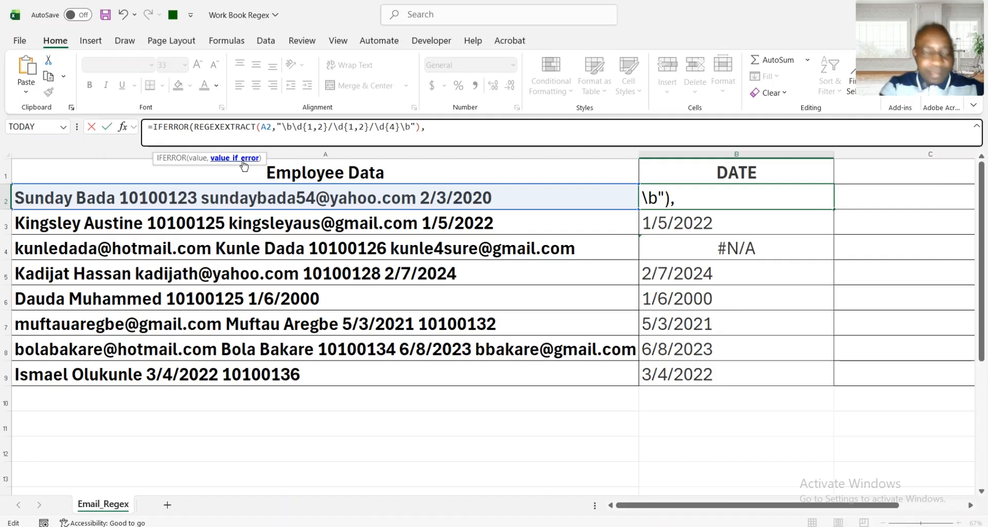
{"action": "type", "text": "\"\""}
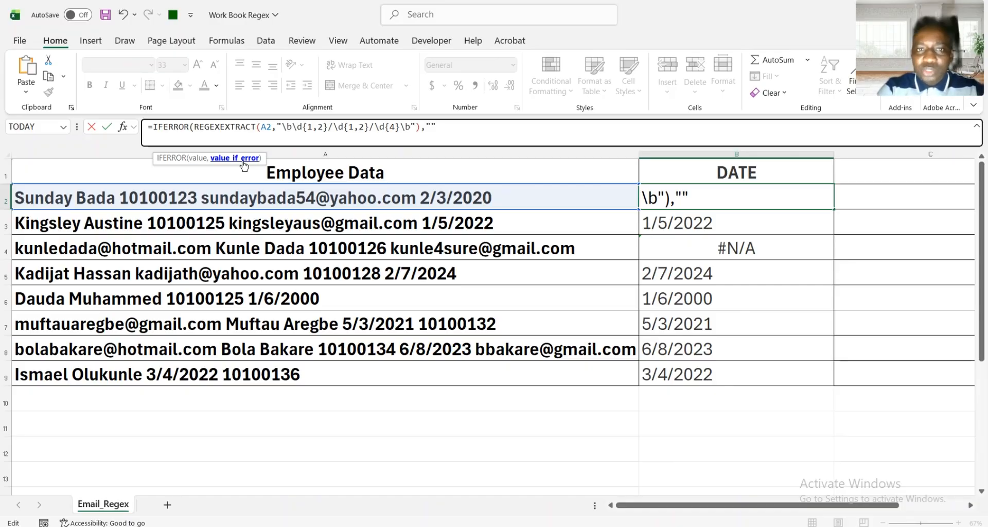
{"action": "type", "text": ")"}
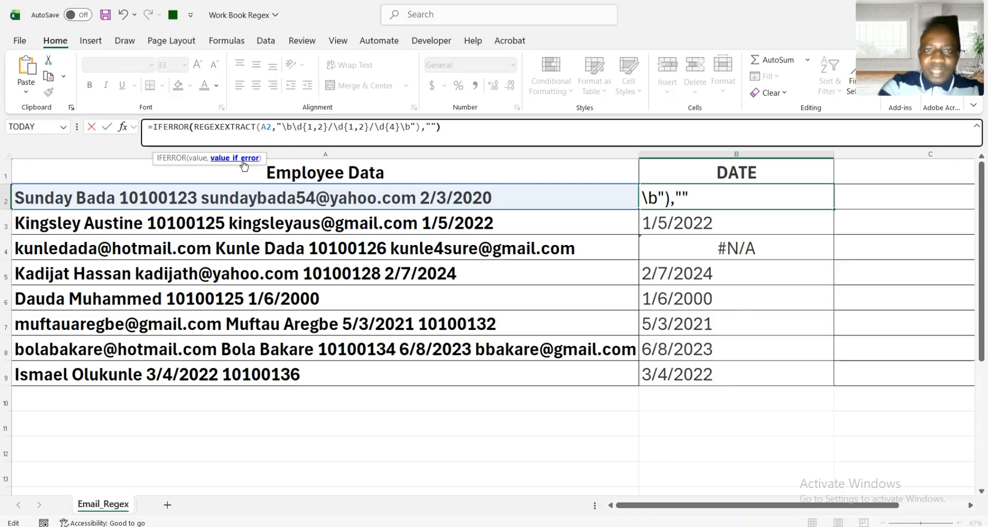
{"action": "key", "text": "Return"}
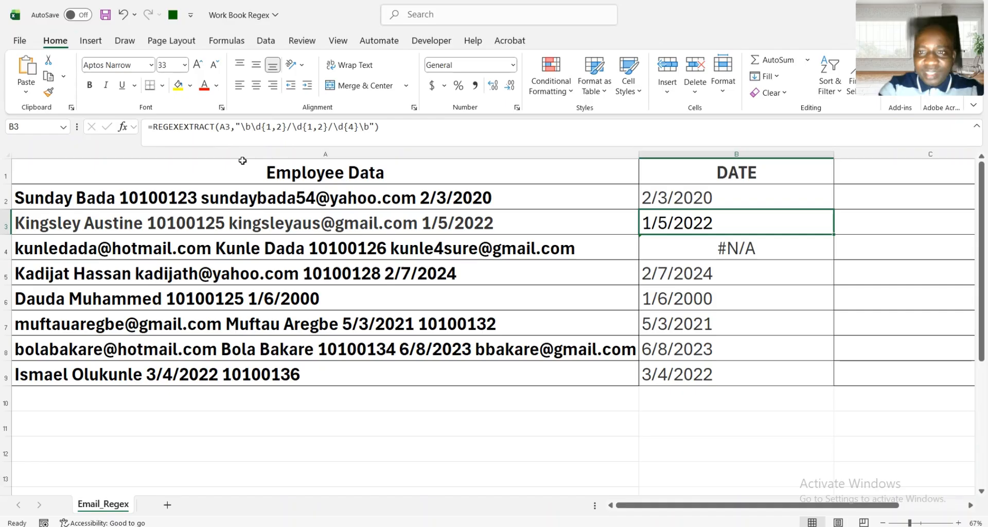
Fill the IFERROR formula from B2 down the DATE column to B9 and check the result in B4.
{"action": "left_click", "coordinate": [748, 192]}
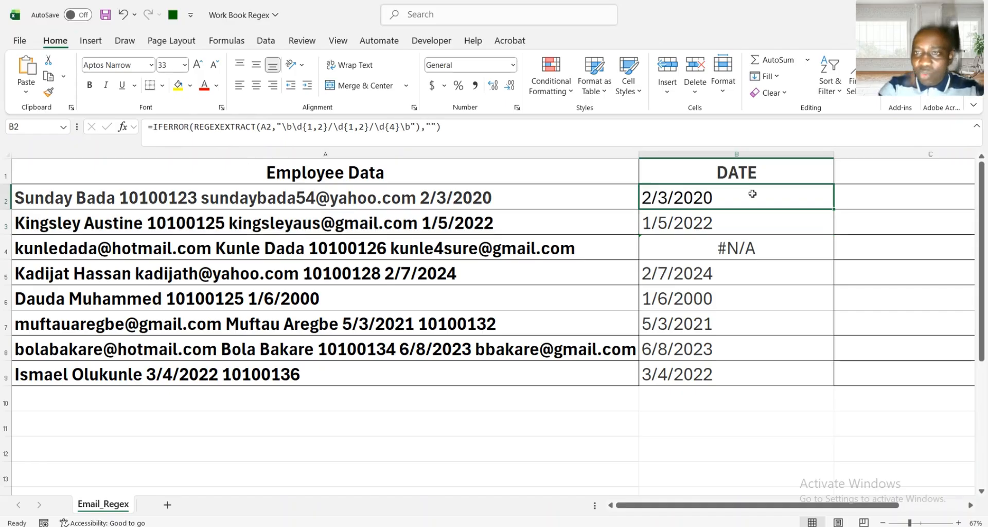
{"action": "double_click", "coordinate": [834, 209]}
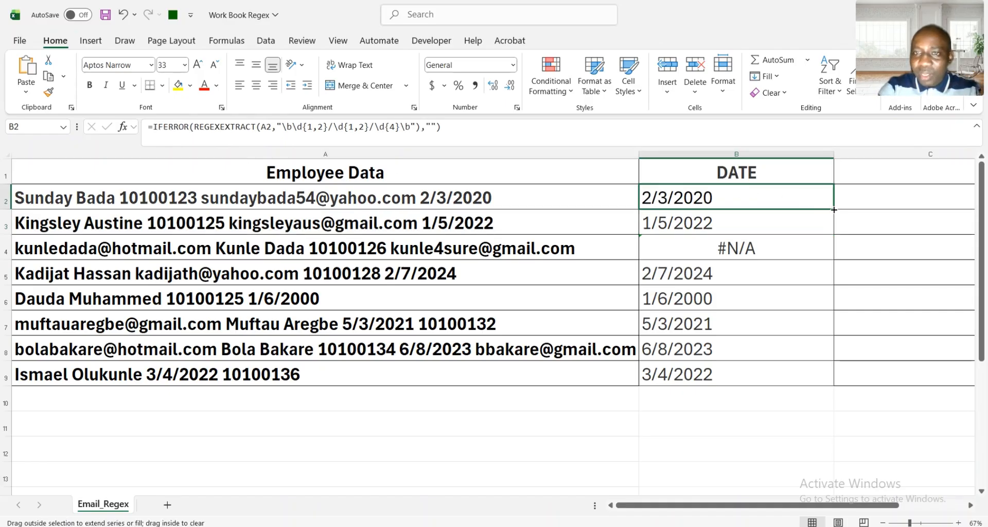
{"action": "left_click", "coordinate": [719, 241]}
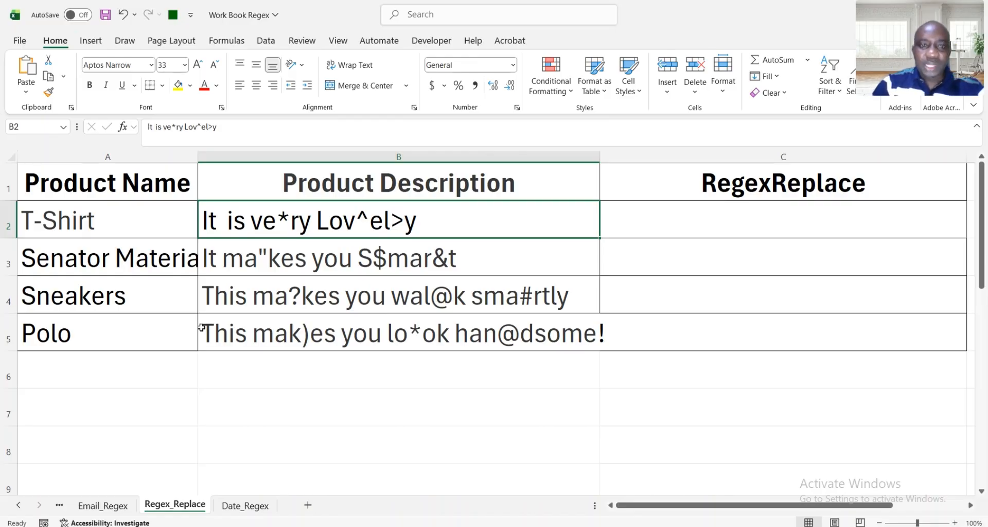
Examine the Product Name column and the special characters in the product descriptions in B2 and B3 on the Regex_Replace sheet.
{"action": "left_click", "coordinate": [117, 153]}
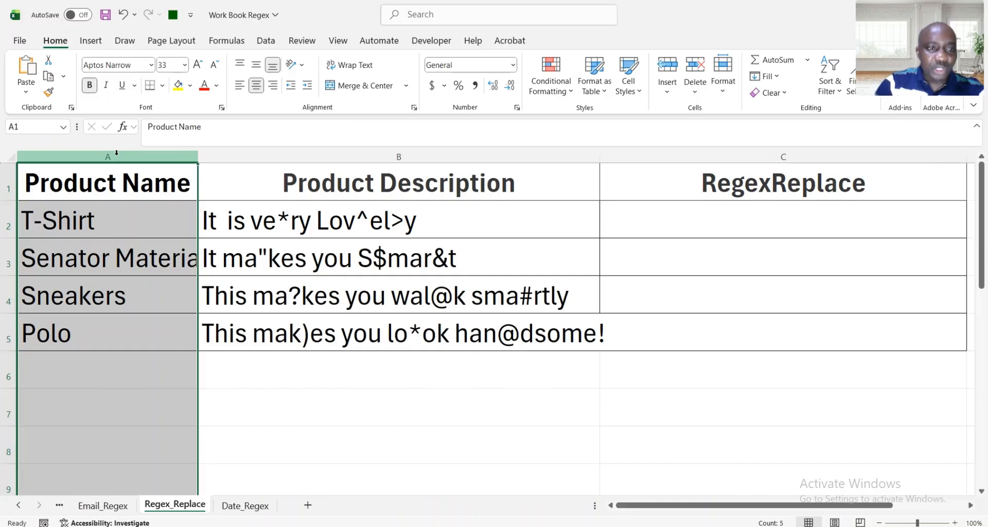
{"action": "left_click", "coordinate": [328, 186]}
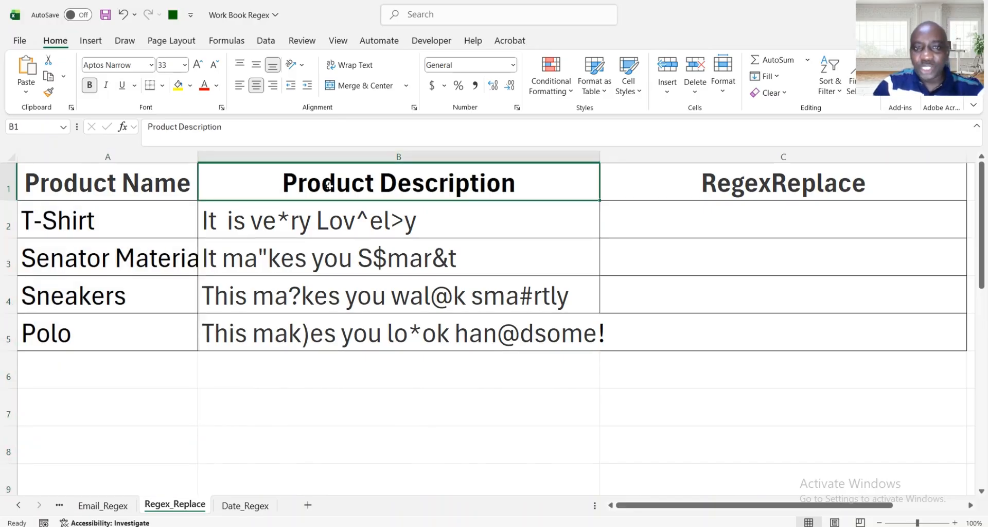
{"action": "left_click", "coordinate": [381, 219]}
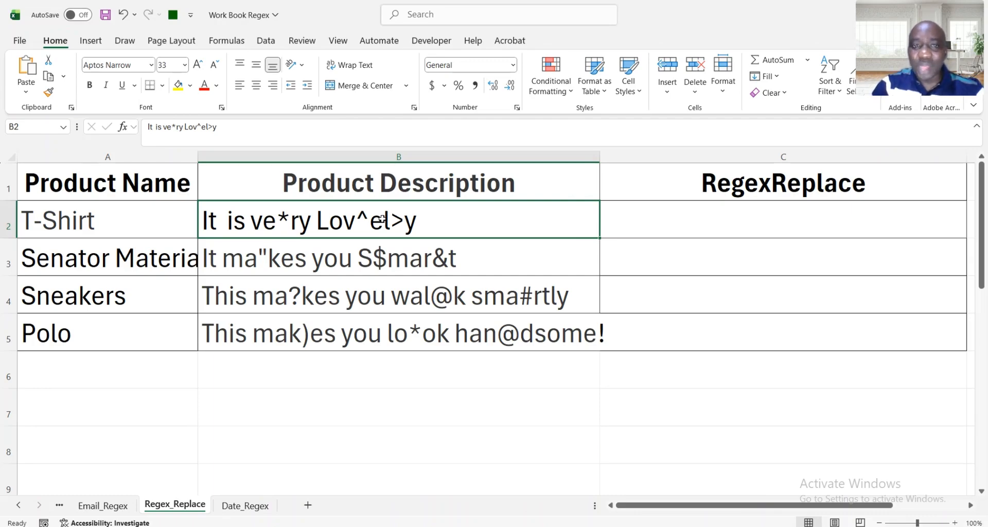
{"action": "left_click", "coordinate": [367, 255]}
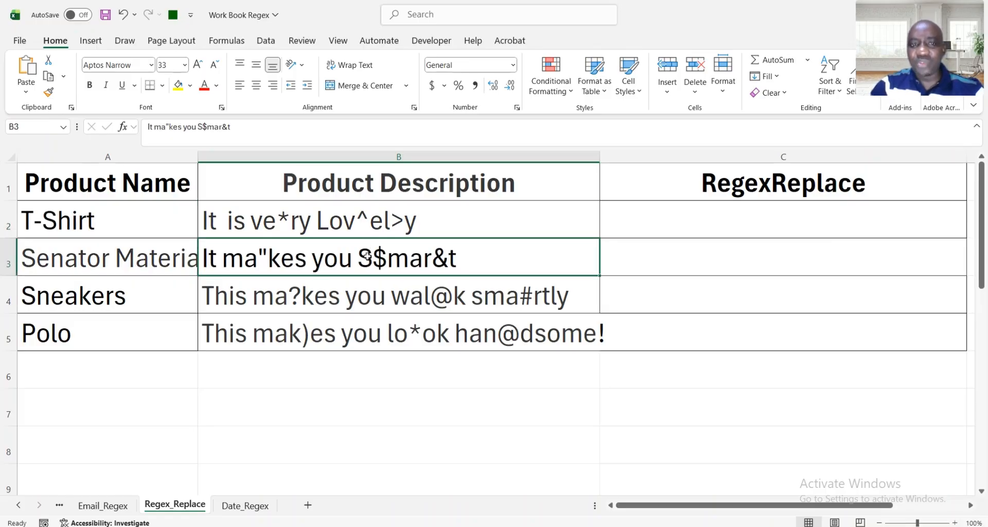
Start a REGEXREPLACE formula in C2 with the T-Shirt description in B2 as its text argument.
{"action": "left_click", "coordinate": [680, 222]}
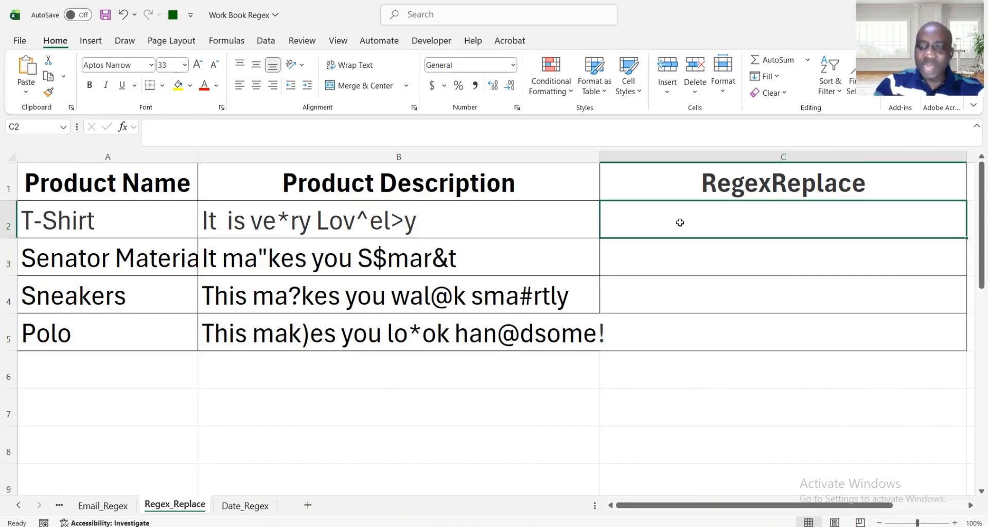
{"action": "type", "text": "=r"}
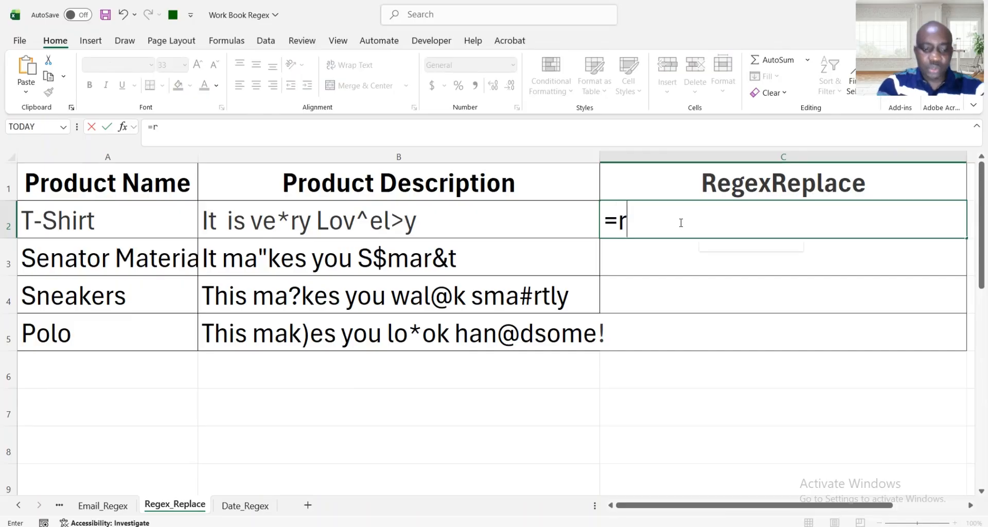
{"action": "type", "text": "ege"}
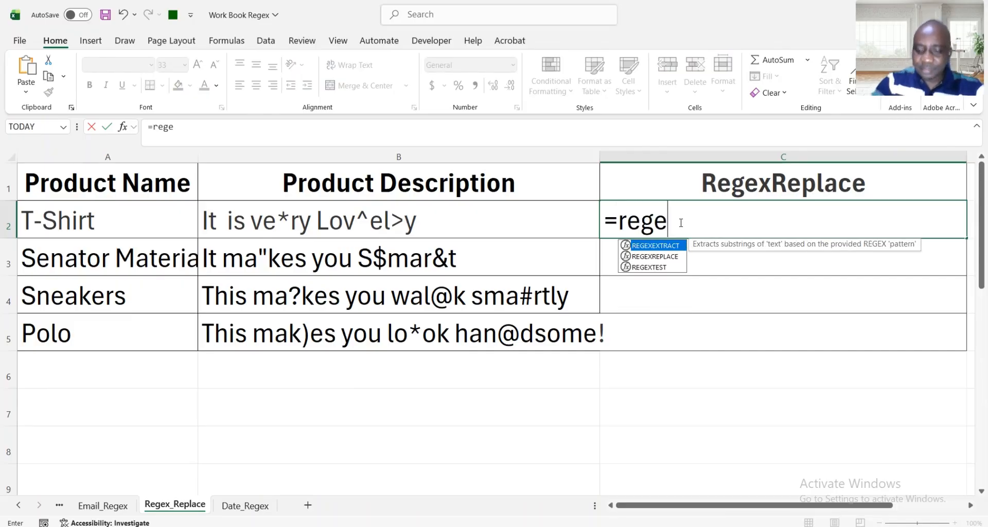
{"action": "key", "text": "Down"}
{"action": "key", "text": "Tab"}
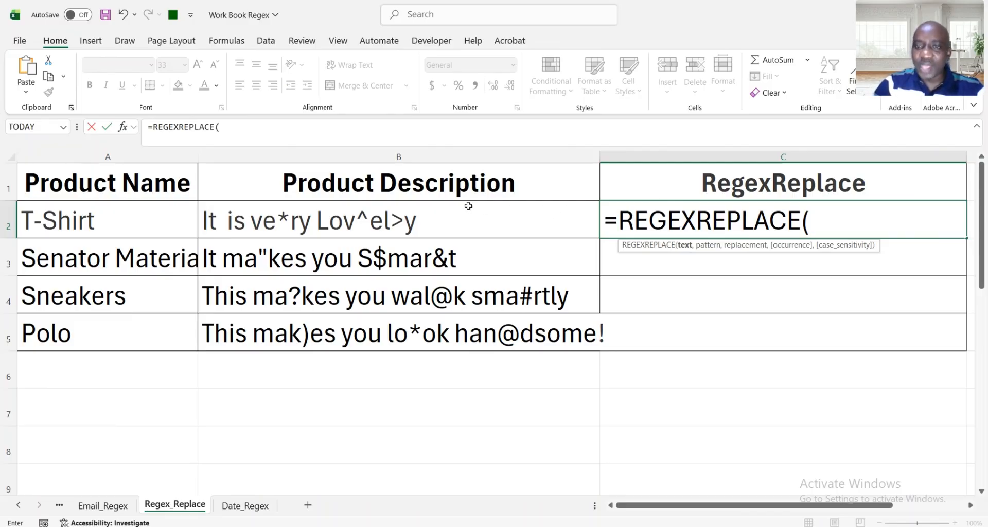
{"action": "left_click", "coordinate": [419, 218]}
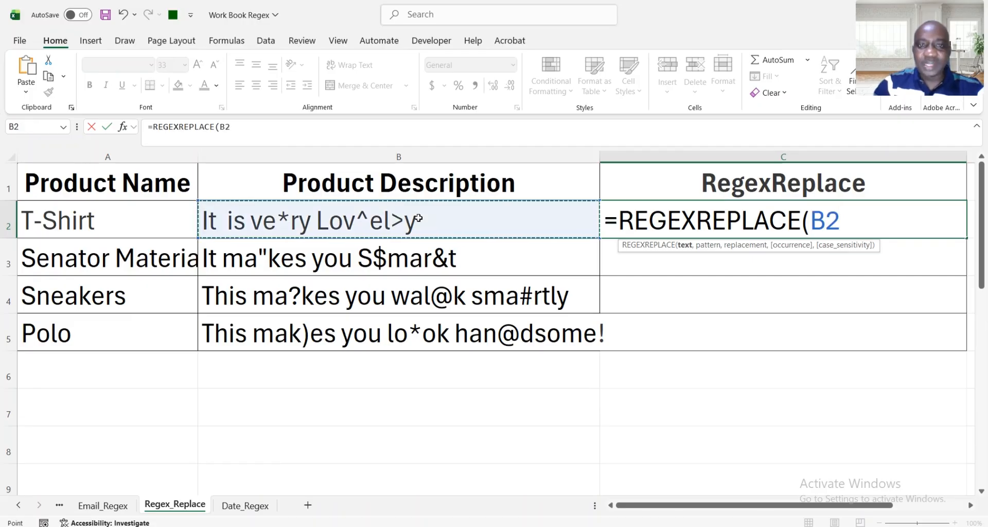
{"action": "type", "text": ","}
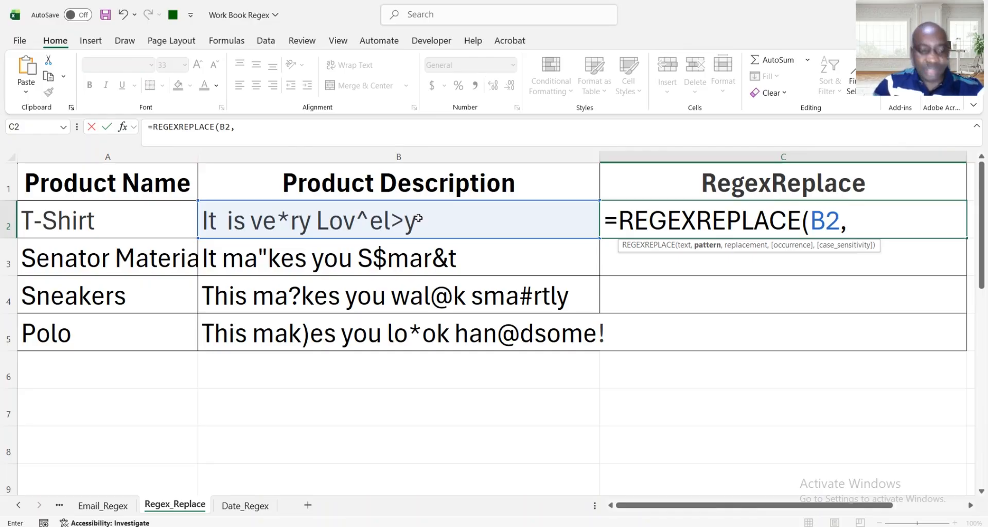
Switch to ChatGPT, copy the pattern [^A-Za-z0-9\s\.] without its quotes from the second REGEXREPLACE formula, and return to Excel.
{"action": "key", "text": "alt+Tab"}
{"action": "left_click", "coordinate": [419, 222]}
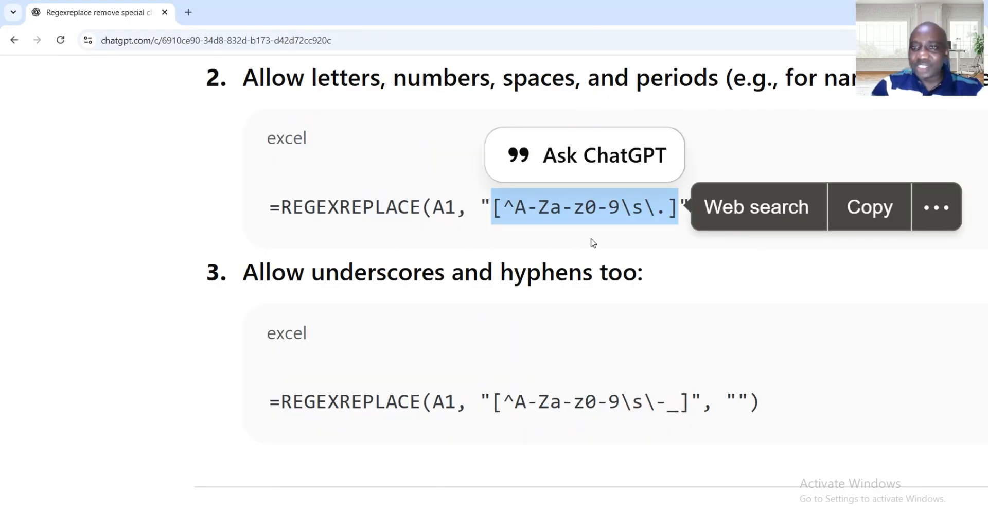
{"action": "left_click", "coordinate": [493, 203]}
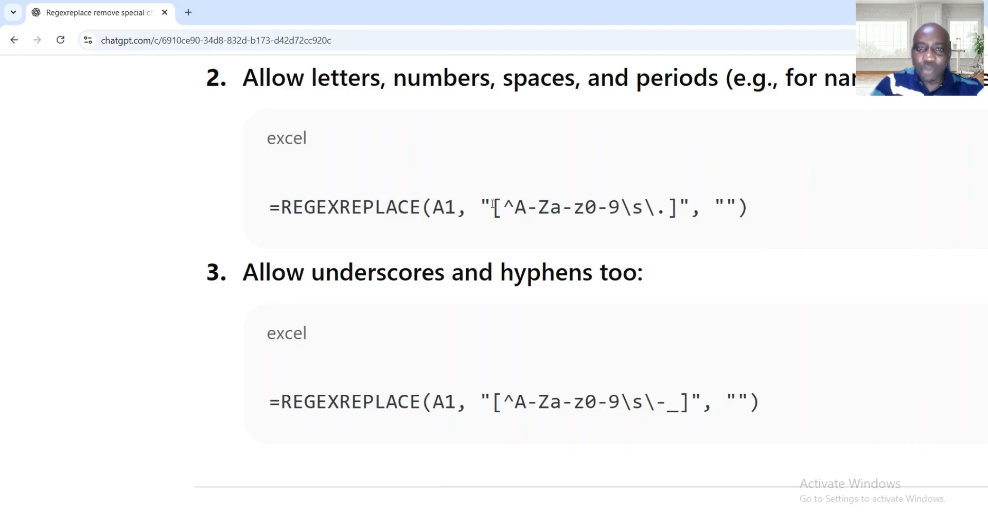
{"action": "left_click_drag", "start_coordinate": [493, 203], "coordinate": [675, 202]}
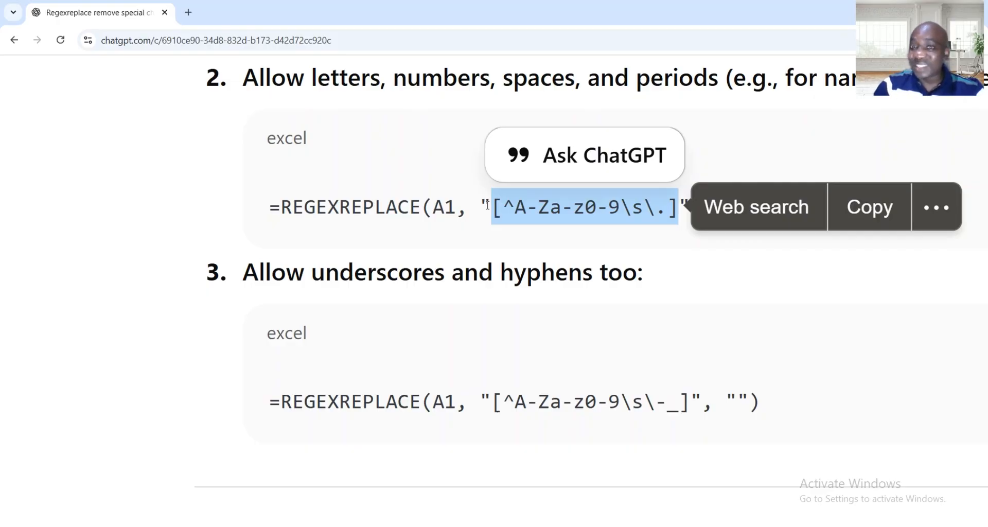
{"action": "key", "text": "alt+Tab"}
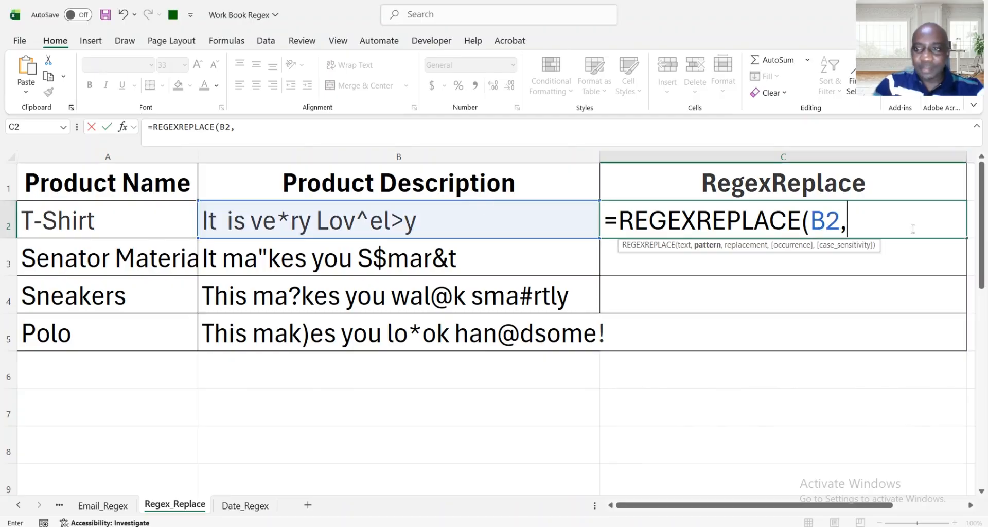
Complete the REGEXREPLACE formula in C2 with the copied pattern in quotes and an empty string "" as the replacement.
{"action": "type", "text": "\""}
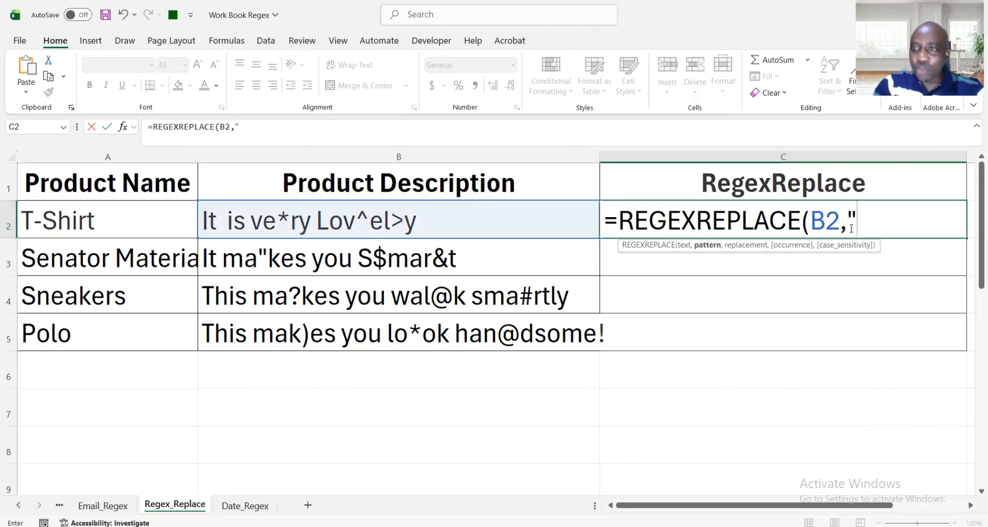
{"action": "key", "text": "ctrl+v"}
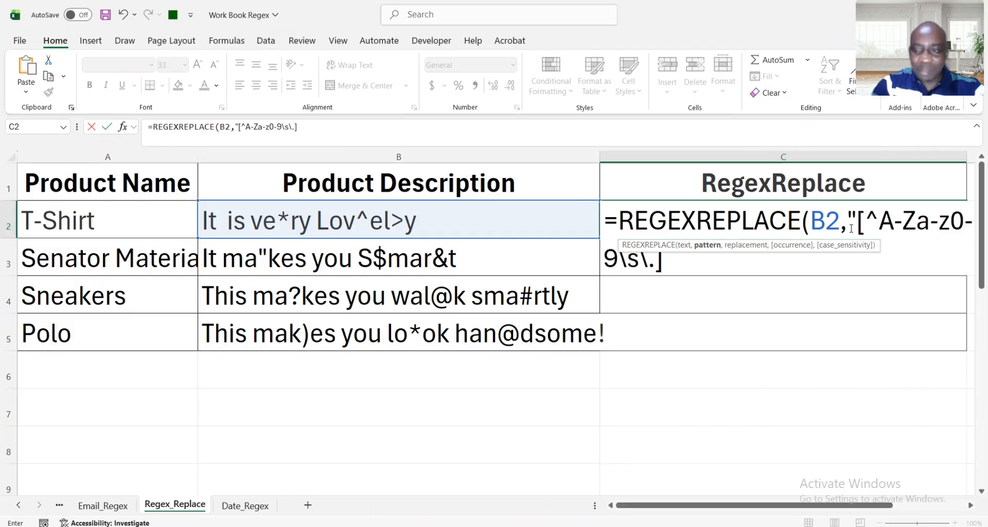
{"action": "type", "text": "\""}
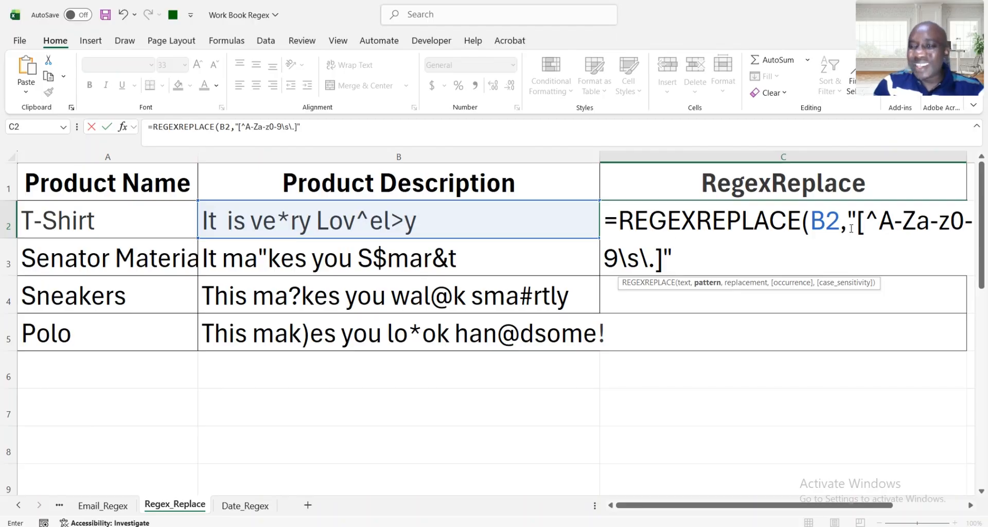
{"action": "type", "text": ","}
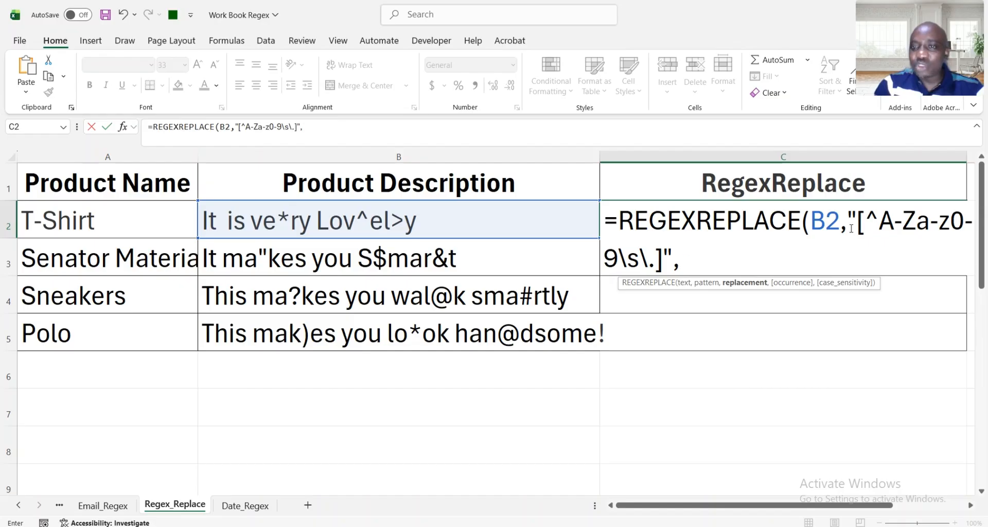
{"action": "type", "text": "\"\""}
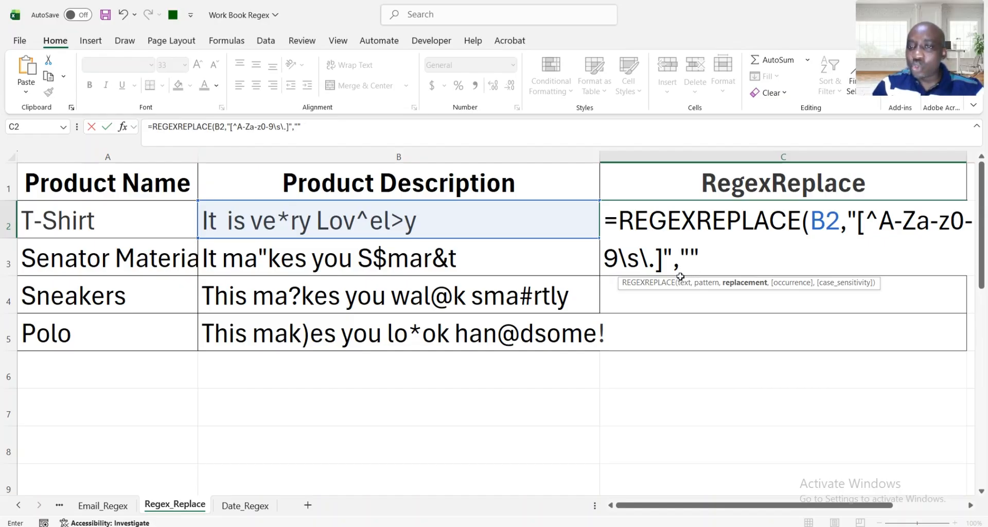
{"action": "type", "text": ")"}
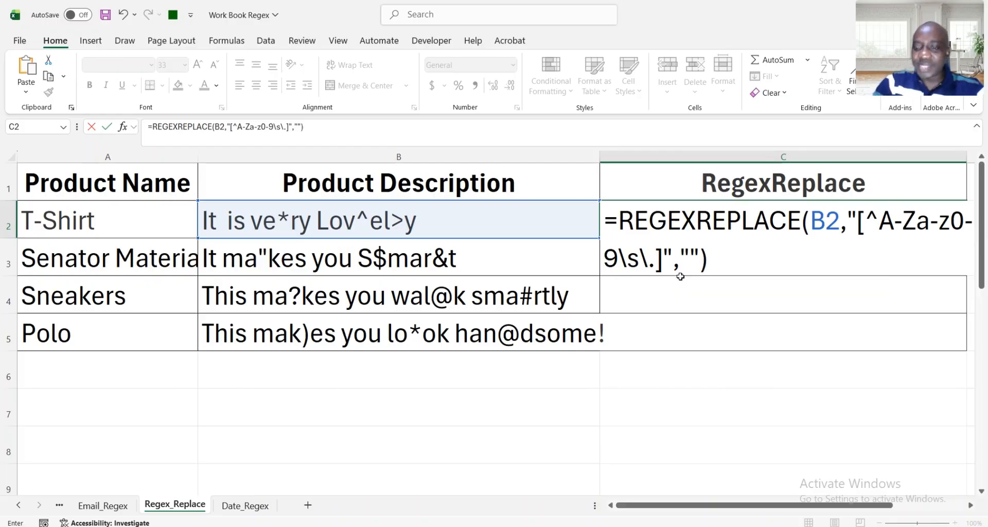
{"action": "key", "text": "Return"}
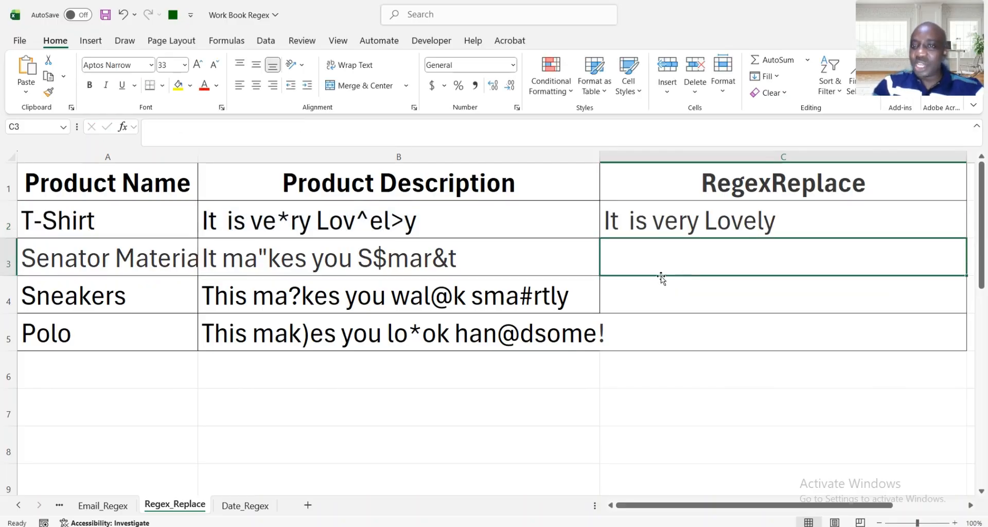
Fill the REGEXREPLACE formula from C2 down to C5 and check the cleaned descriptions in C3, C4 and C5.
{"action": "left_click", "coordinate": [689, 231]}
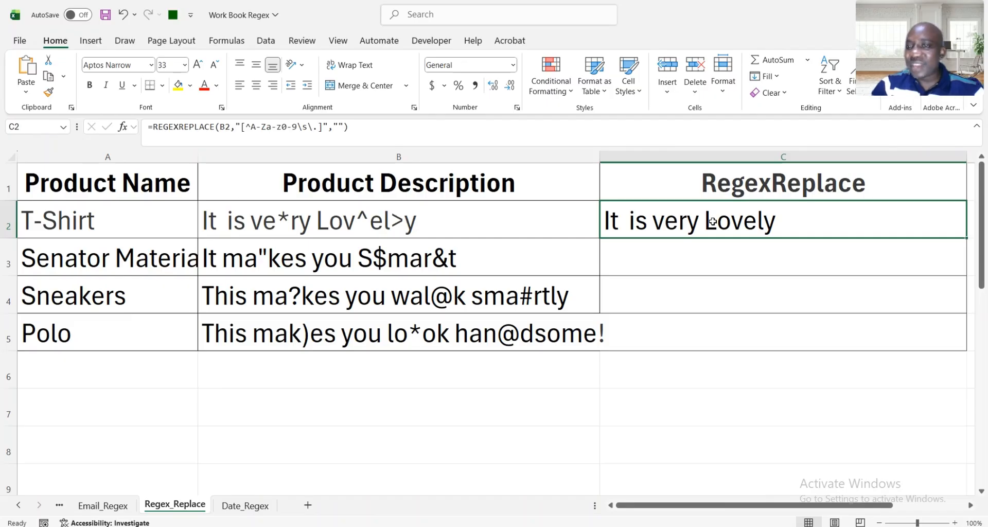
{"action": "double_click", "coordinate": [967, 239]}
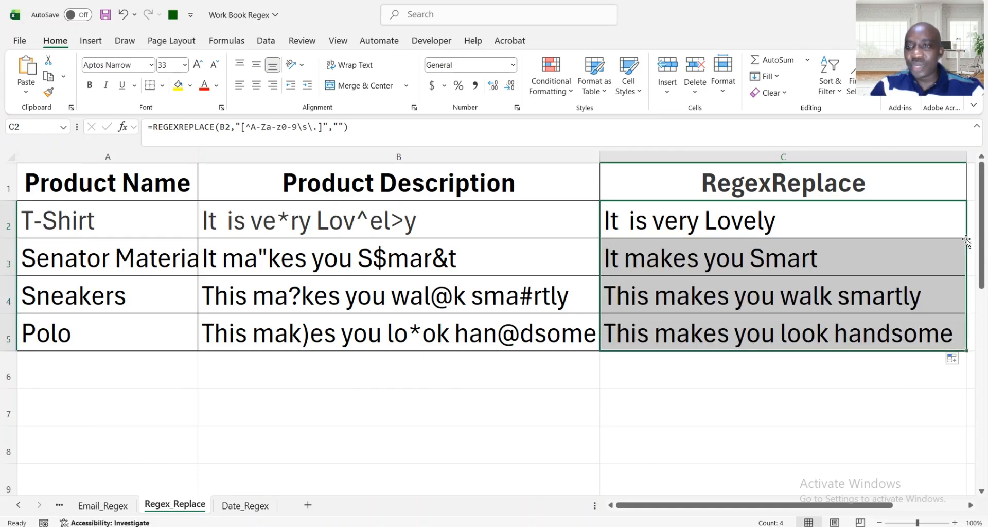
{"action": "left_click", "coordinate": [696, 264]}
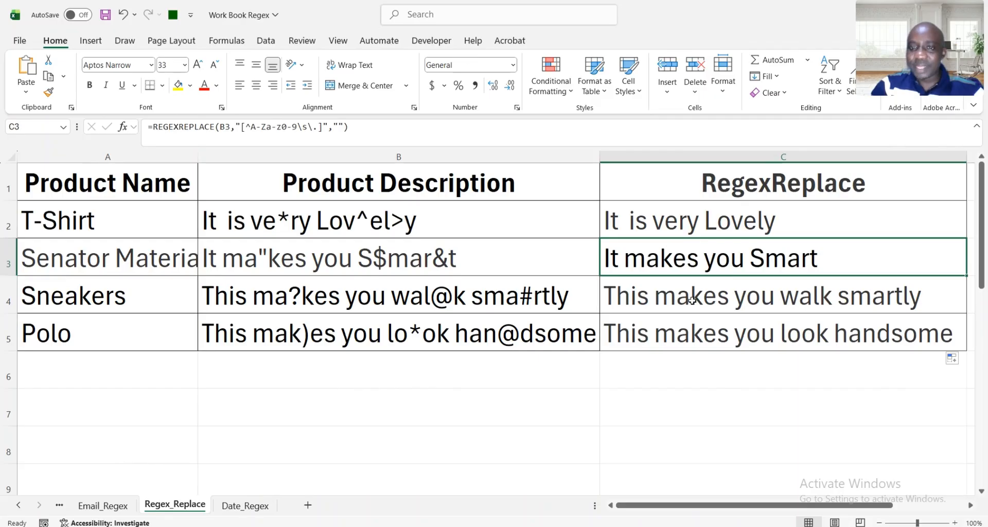
{"action": "left_click", "coordinate": [876, 304]}
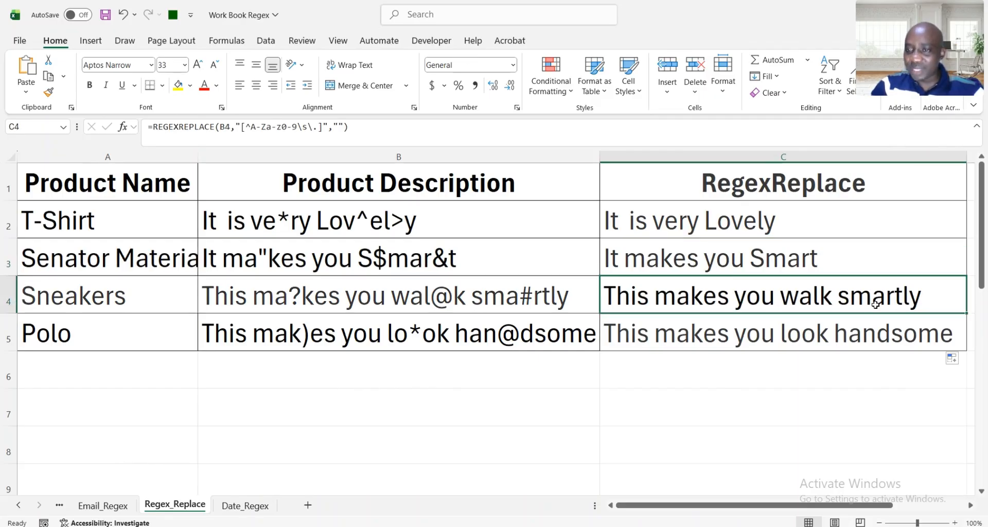
{"action": "left_click", "coordinate": [739, 338]}
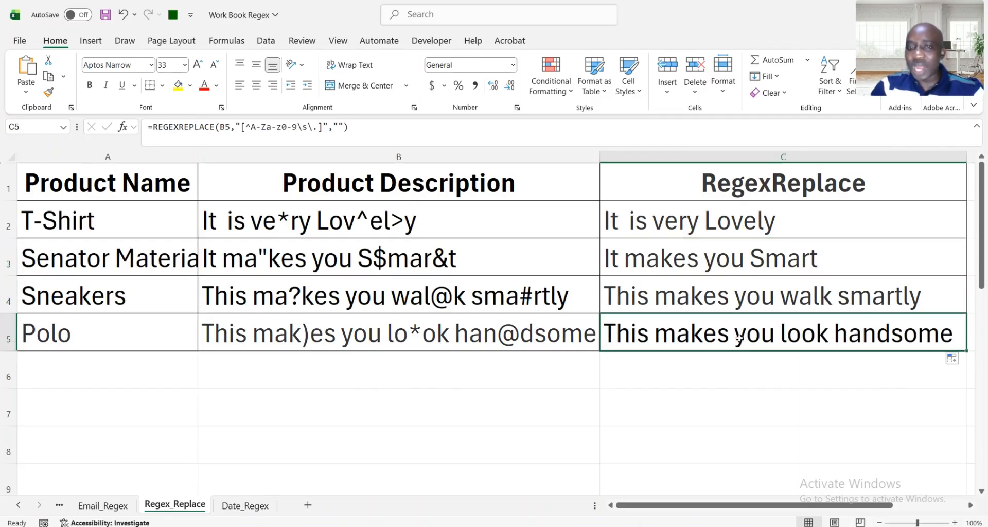